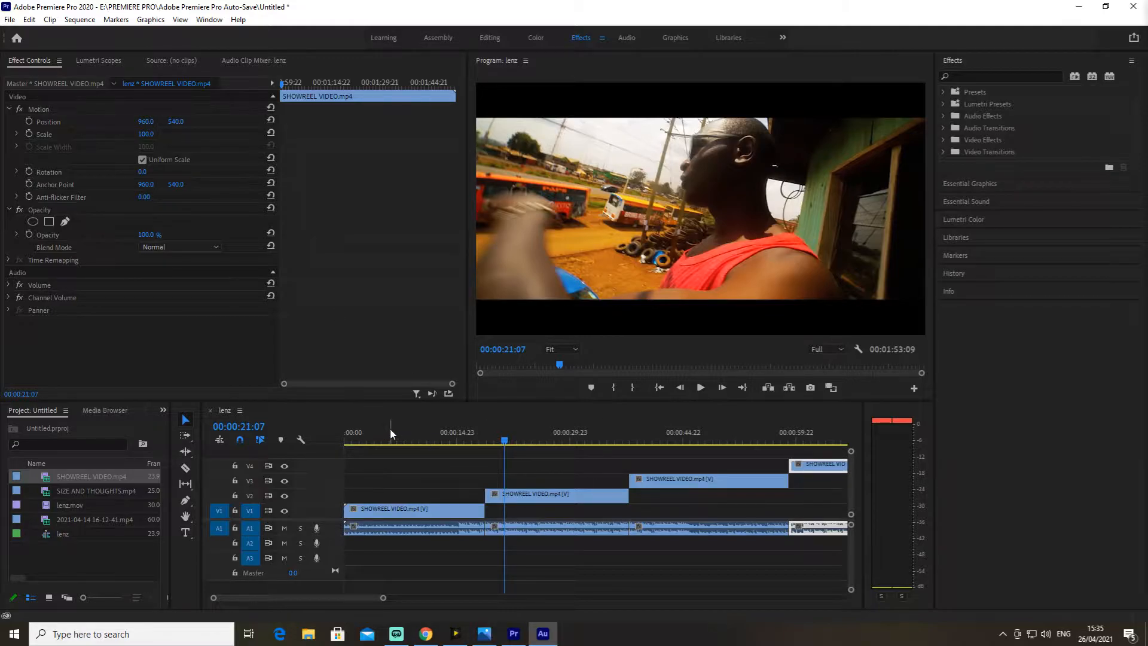
Select the first clip on V1 with the playhead at 00:00:04:05, and toggle its Motion effect off and back on.
{"action": "left_click_drag", "start_coordinate": [391, 433], "coordinate": [376, 434]}
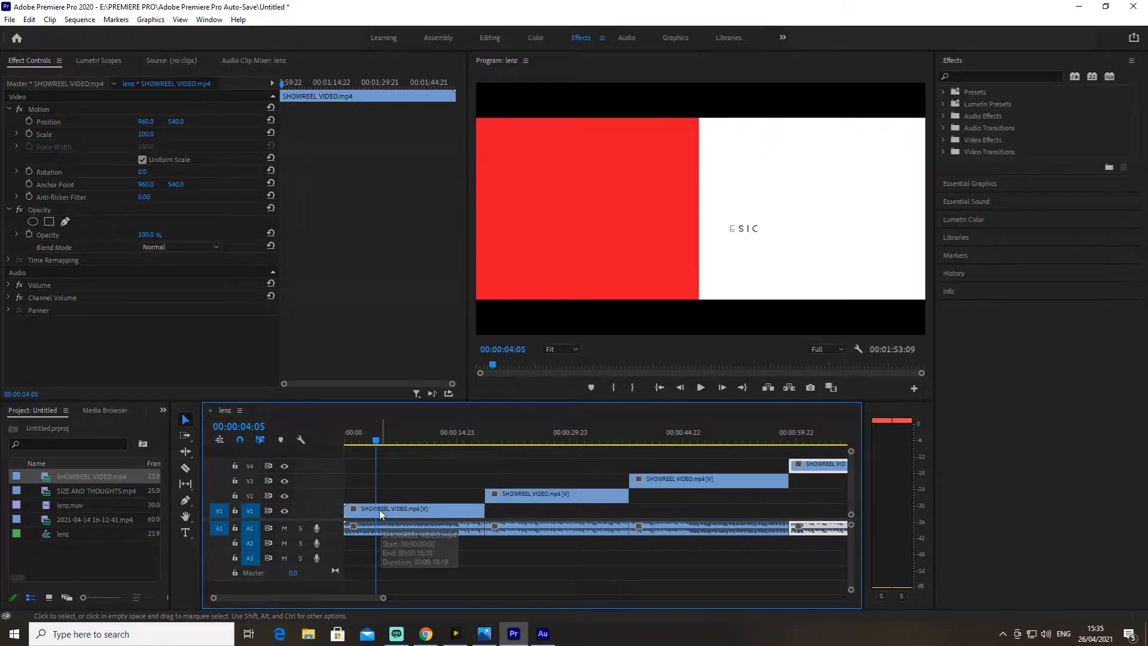
{"action": "left_click", "coordinate": [370, 507]}
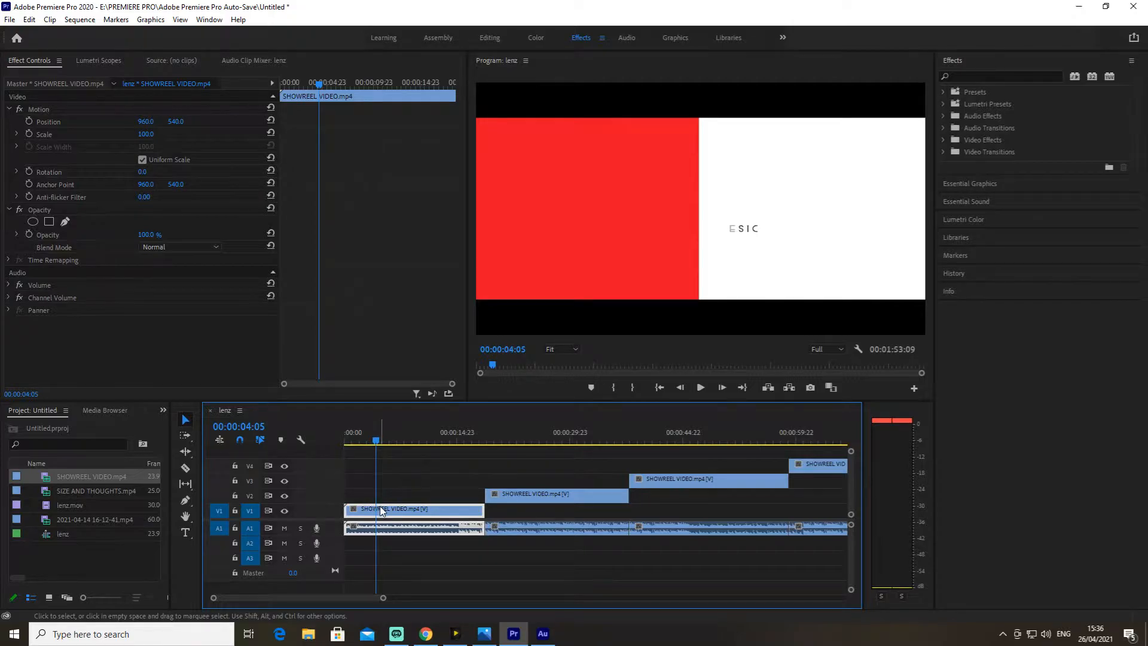
{"action": "left_click", "coordinate": [19, 110]}
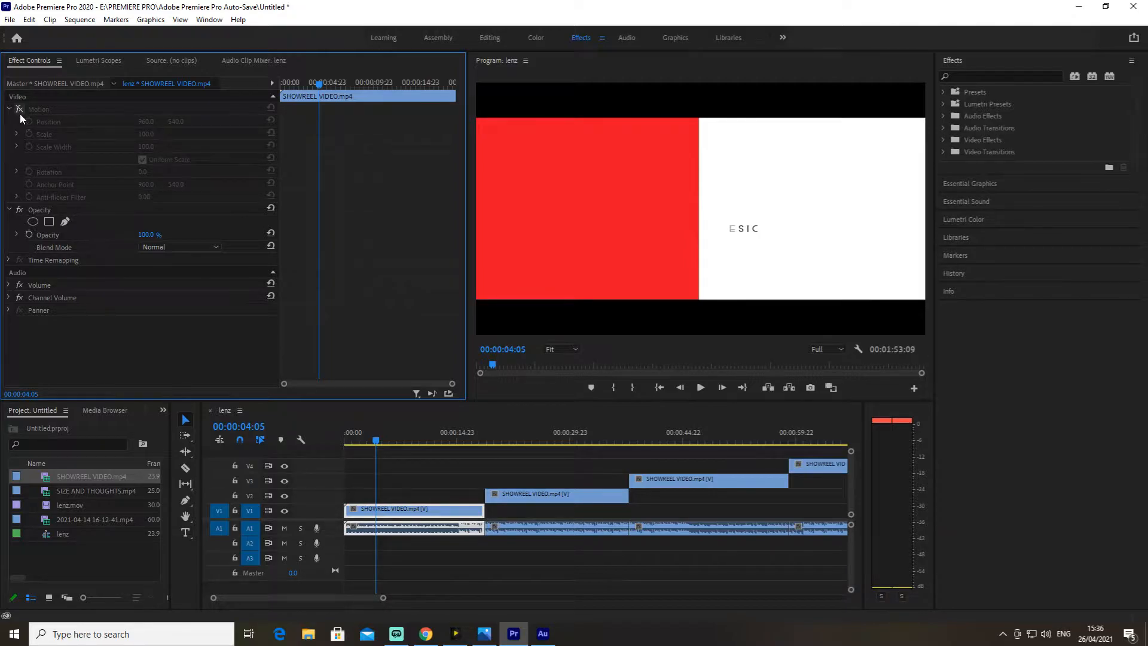
{"action": "left_click", "coordinate": [19, 112]}
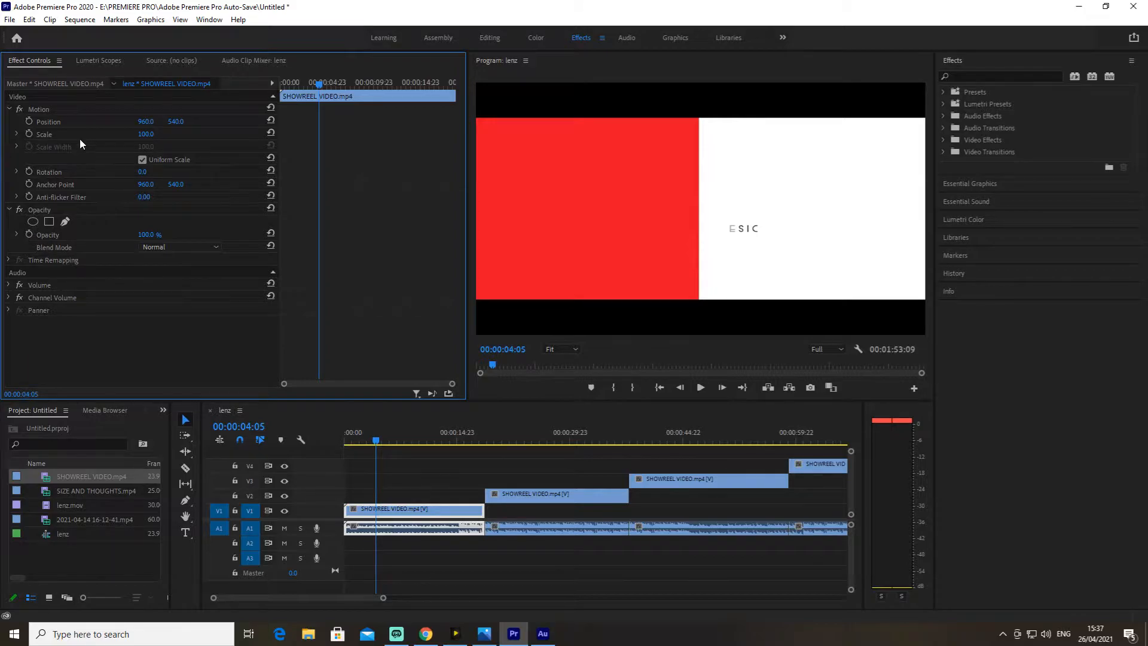
Try shifting the first clip sideways with its Position values, and reset its Motion settings.
{"action": "left_click", "coordinate": [64, 123]}
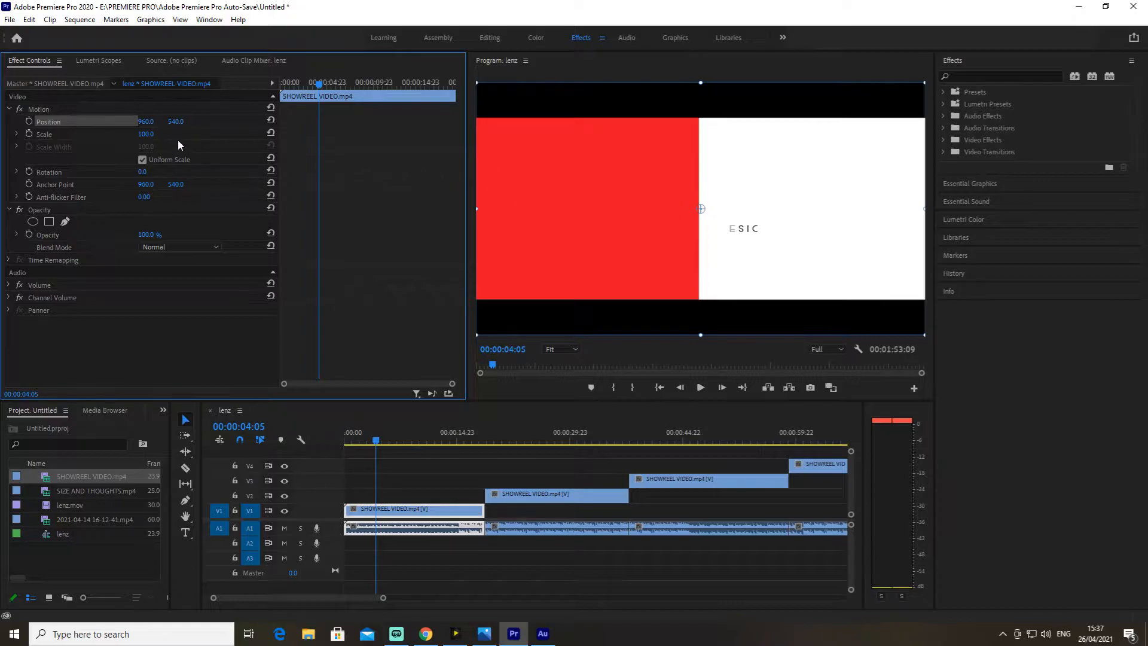
{"action": "left_click_drag", "start_coordinate": [175, 125], "coordinate": [13, 126]}
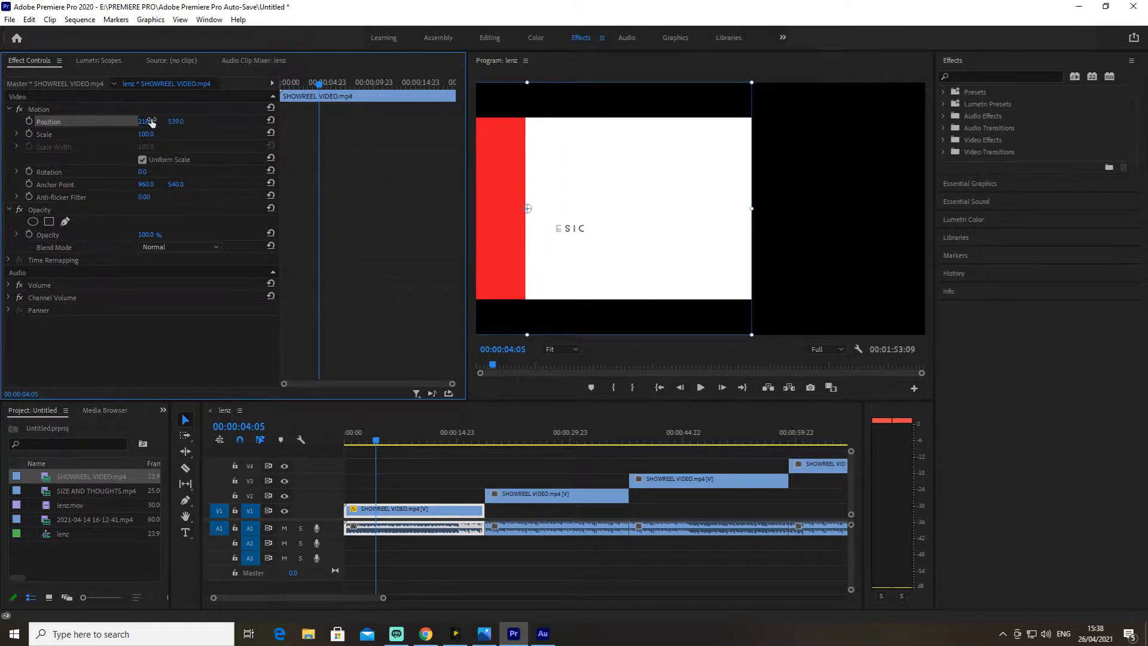
{"action": "left_click_drag", "start_coordinate": [143, 121], "coordinate": [297, 121]}
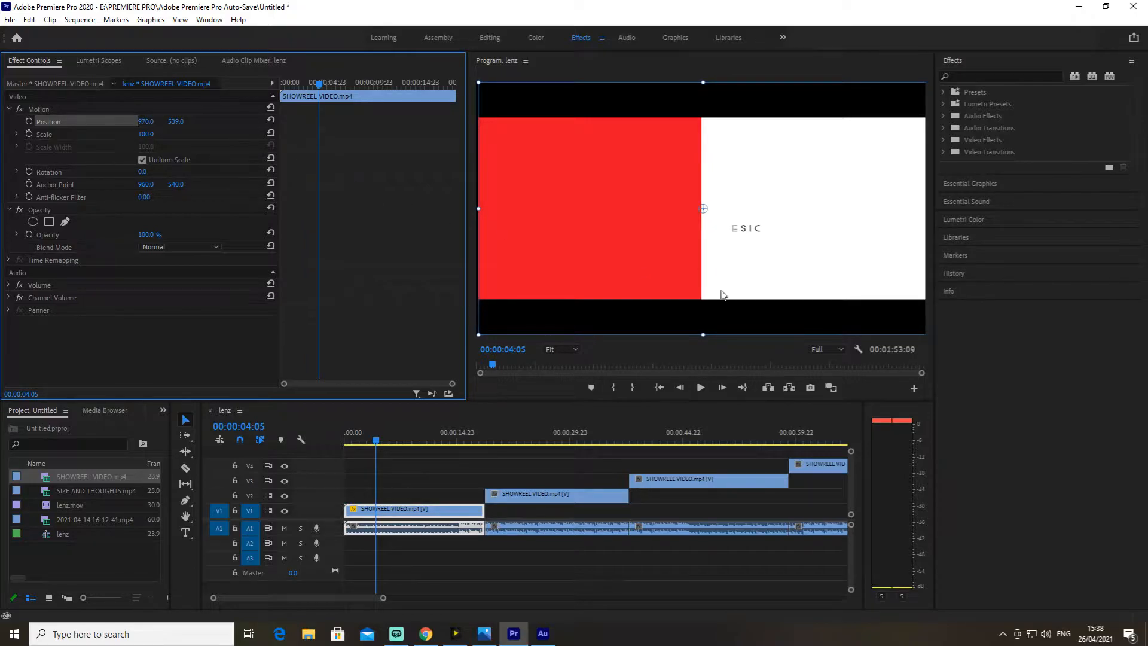
{"action": "left_click", "coordinate": [271, 108]}
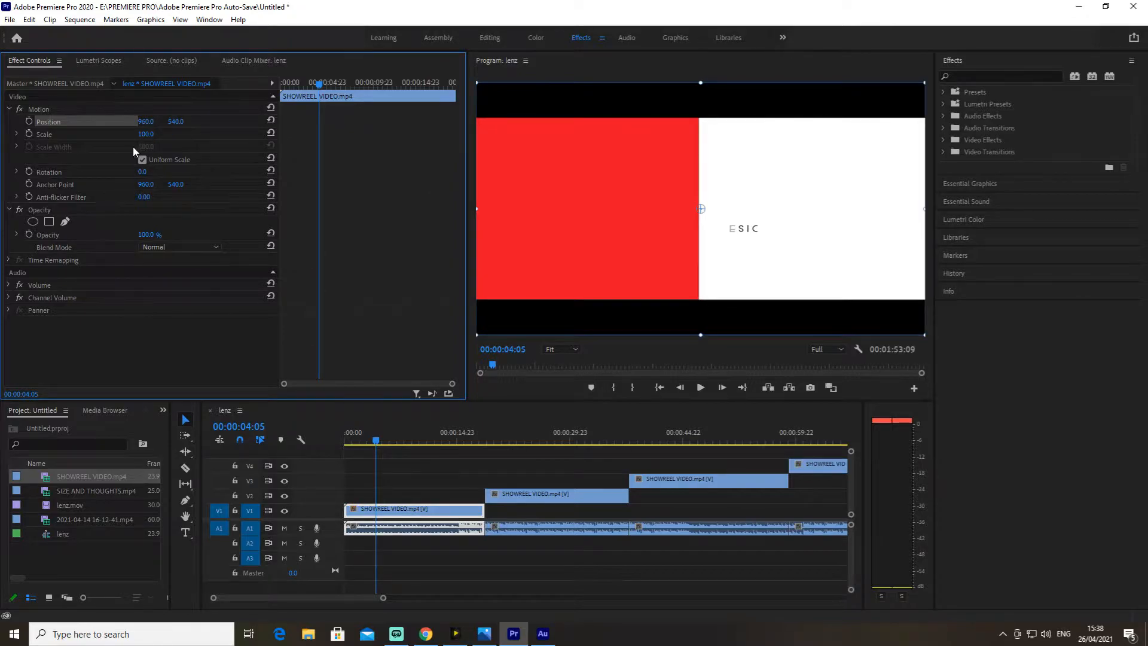
Try stretching the clip to a Scale Width of 412 with Uniform Scale off, view it at 00:00:15:05, and re-enable Uniform Scale.
{"action": "left_click", "coordinate": [103, 138]}
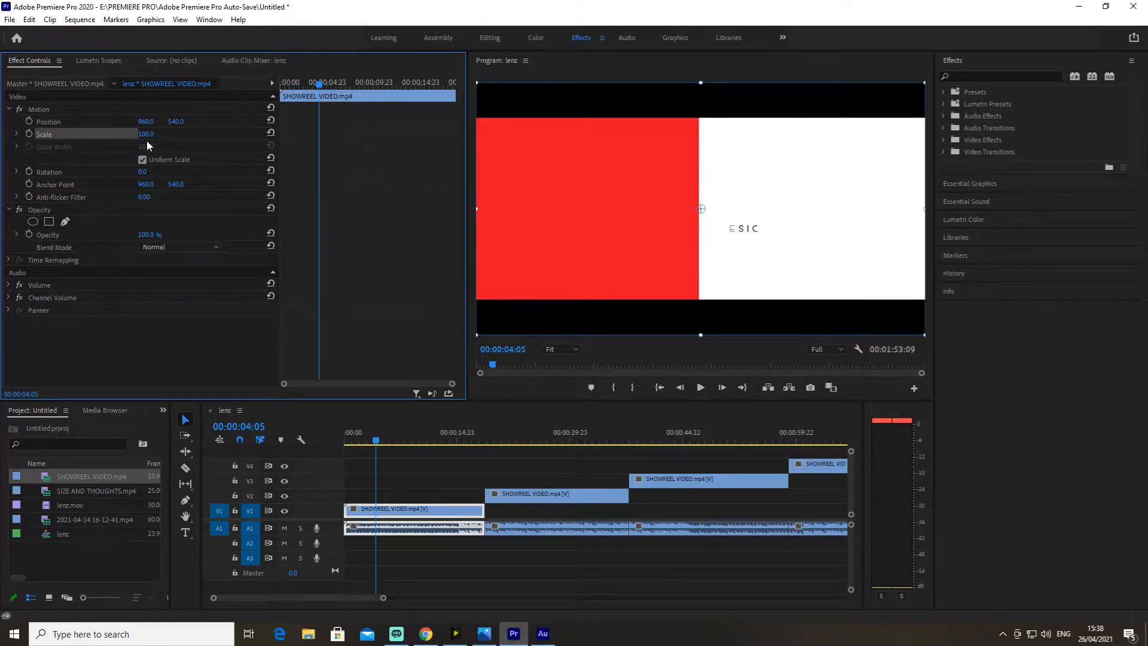
{"action": "left_click_drag", "start_coordinate": [145, 139], "coordinate": [148, 171]}
{"action": "left_click", "coordinate": [142, 159]}
{"action": "left_click_drag", "start_coordinate": [145, 149], "coordinate": [332, 150]}
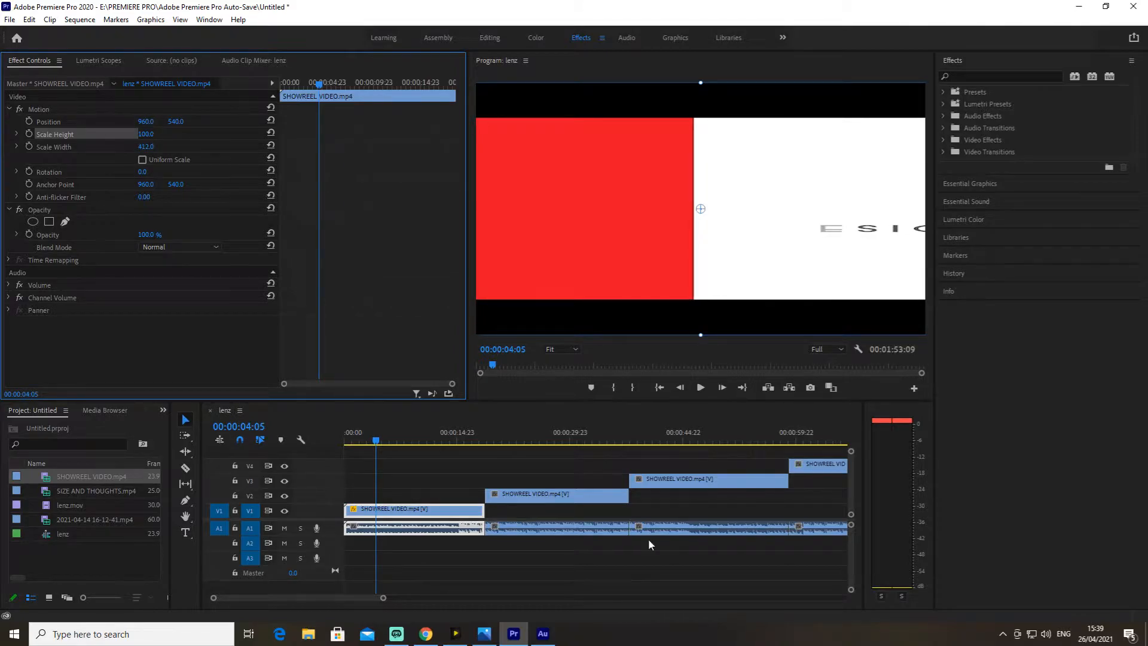
{"action": "left_click_drag", "start_coordinate": [394, 437], "coordinate": [442, 443]}
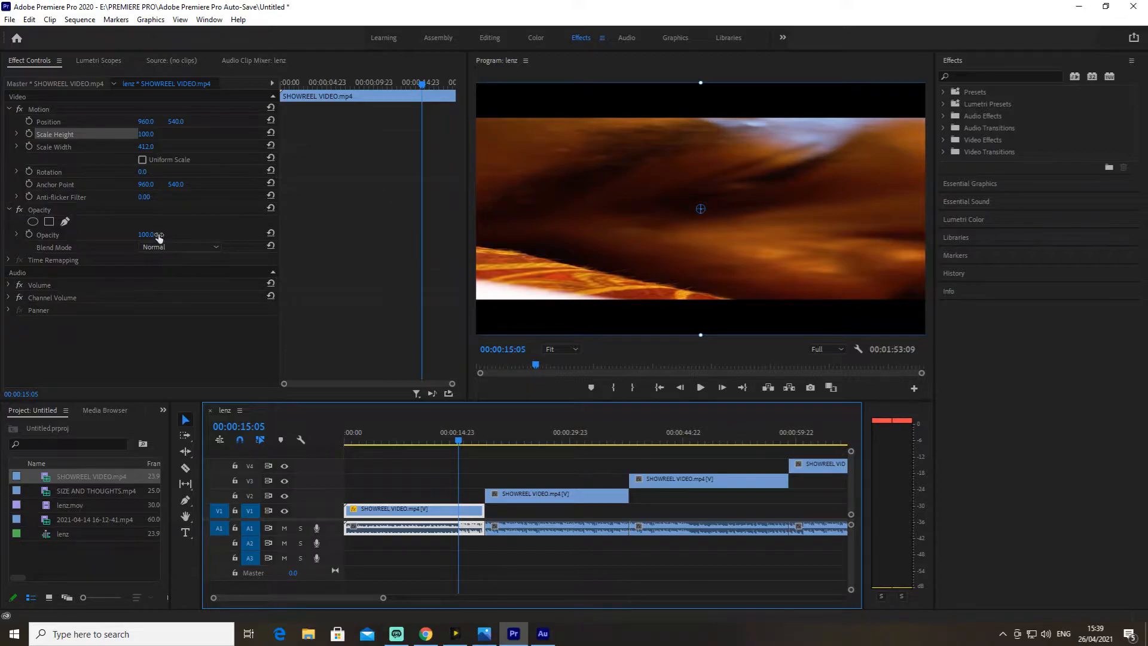
{"action": "left_click", "coordinate": [143, 159]}
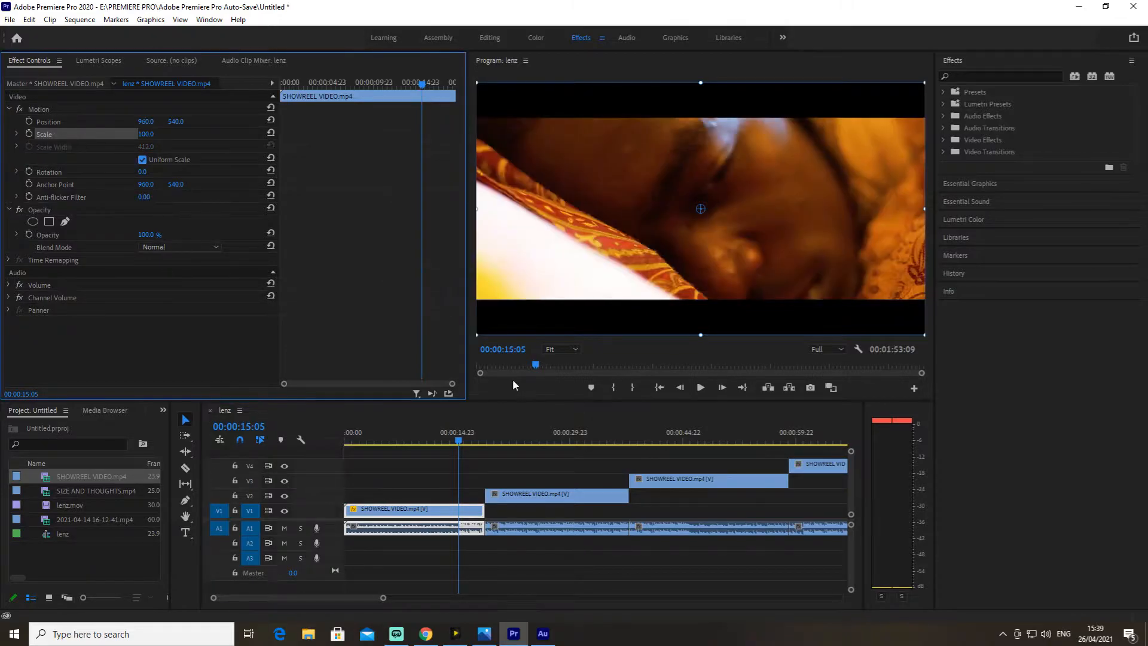
Try rotating the clip by 30 degrees and through further angles, and reset its Rotation.
{"action": "left_click", "coordinate": [142, 172]}
{"action": "type", "text": "30"}
{"action": "key", "text": "Return"}
{"action": "left_click_drag", "start_coordinate": [144, 172], "coordinate": [341, 171]}
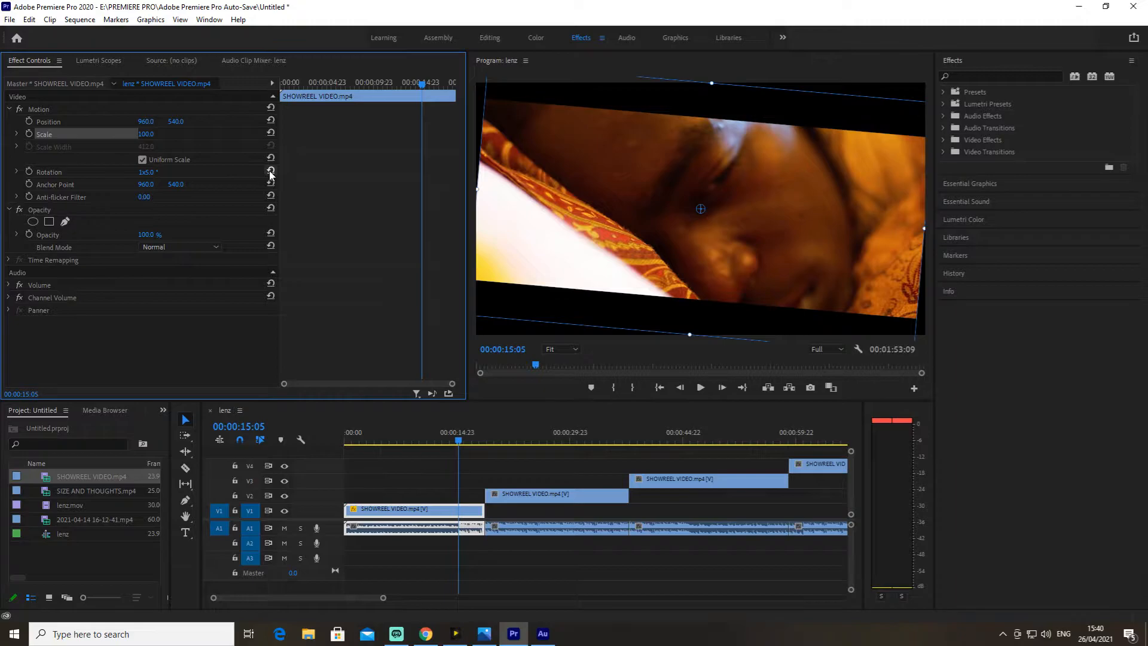
{"action": "left_click", "coordinate": [270, 172]}
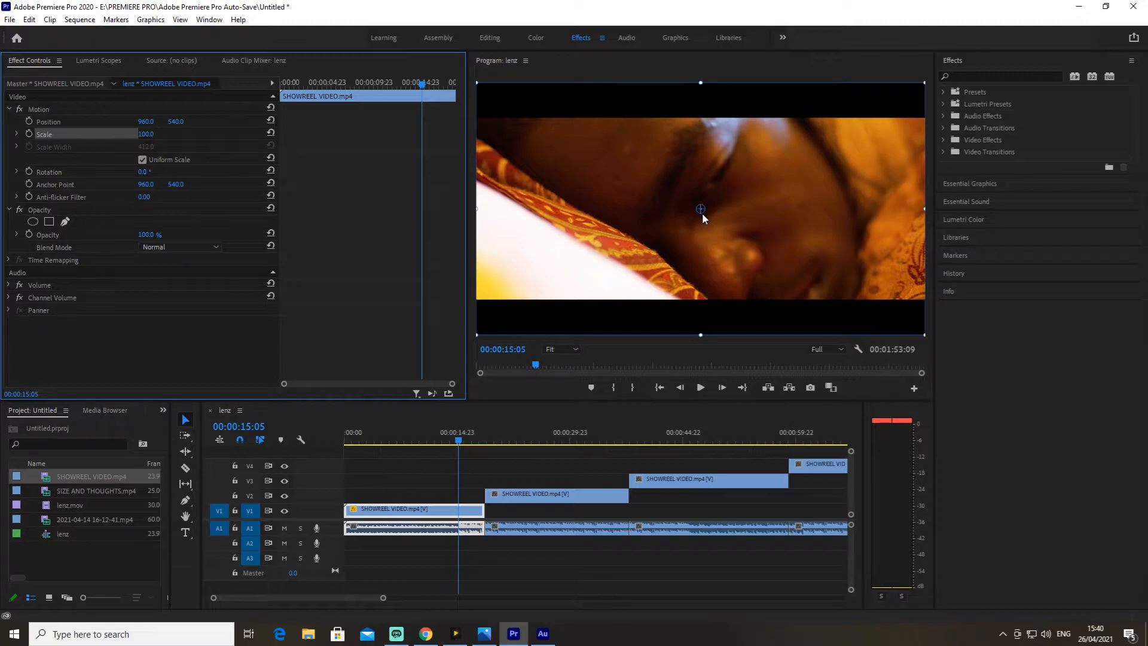
Try moving the anchor point toward the upper-left of the frame and rotating the clip around it.
{"action": "left_click_drag", "start_coordinate": [697, 213], "coordinate": [520, 152]}
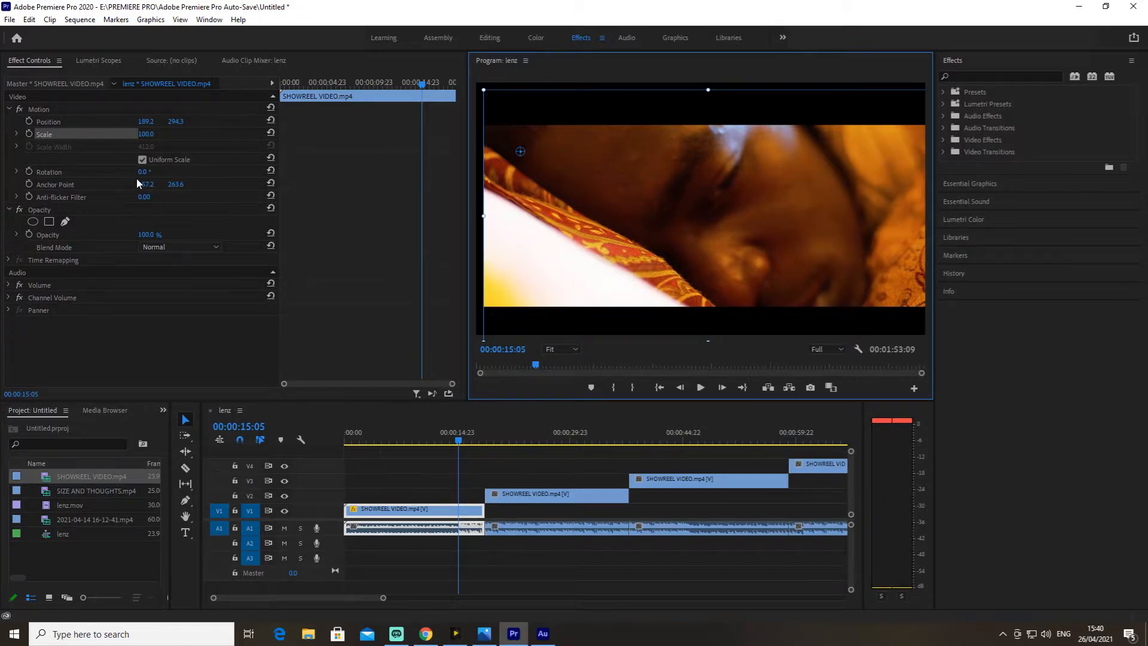
{"action": "left_click_drag", "start_coordinate": [142, 171], "coordinate": [231, 172]}
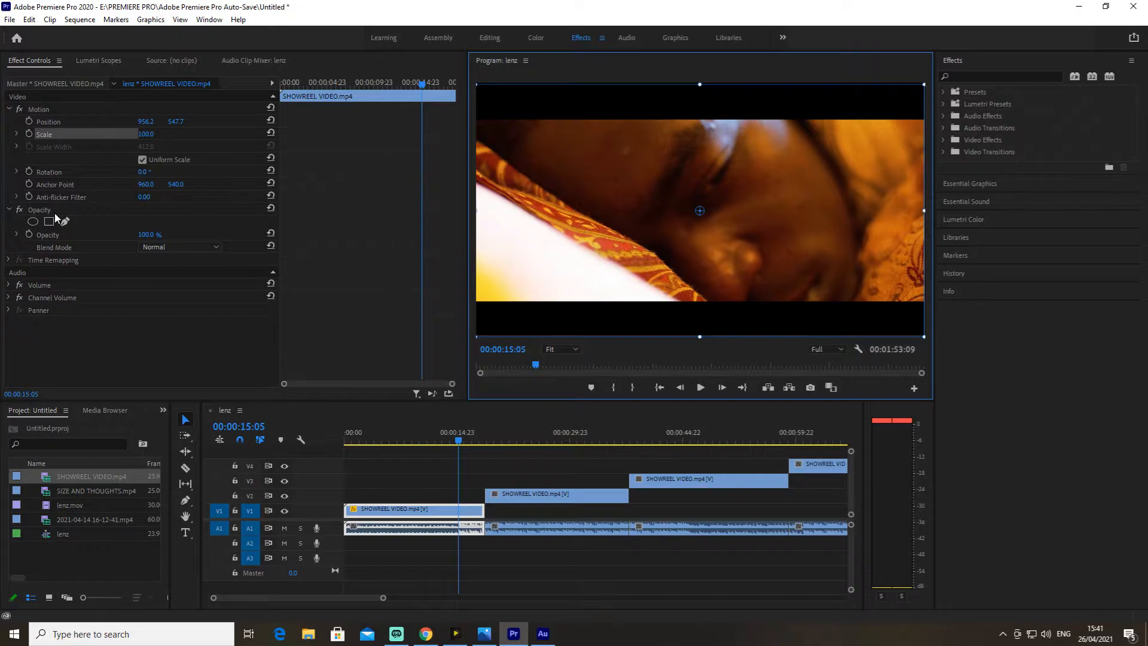
{"action": "left_click", "coordinate": [220, 233]}
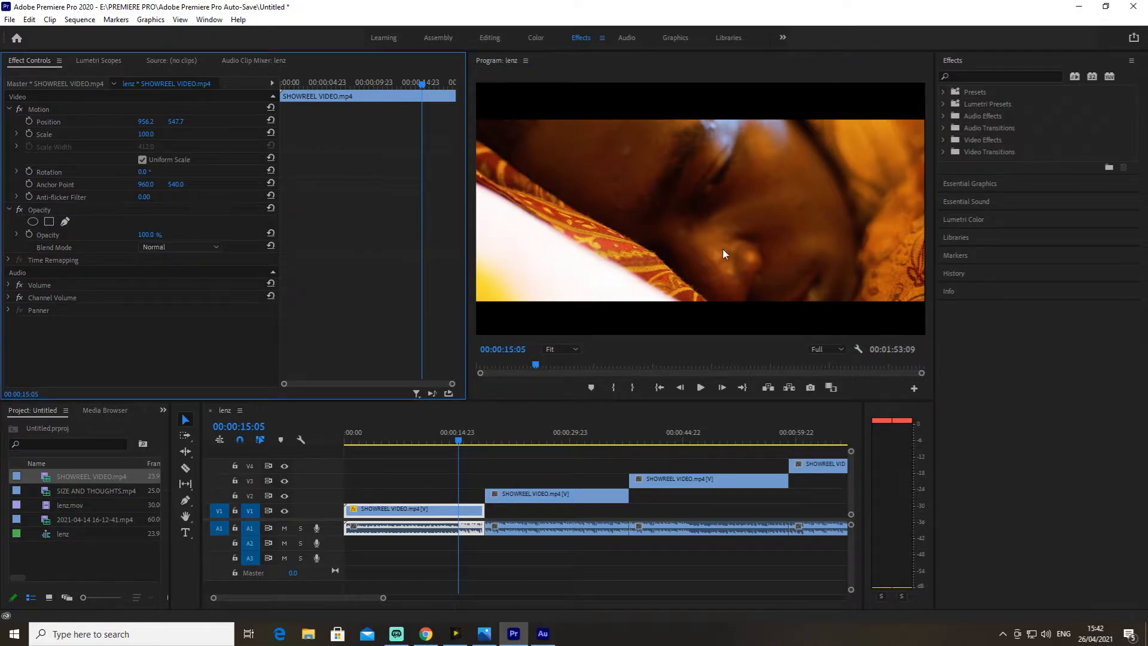
Lower the first clip's opacity to 0% and raise it to 98%.
{"action": "left_click", "coordinate": [146, 234]}
{"action": "type", "text": "0"}
{"action": "key", "text": "Return"}
{"action": "left_click_drag", "start_coordinate": [146, 234], "coordinate": [206, 234]}
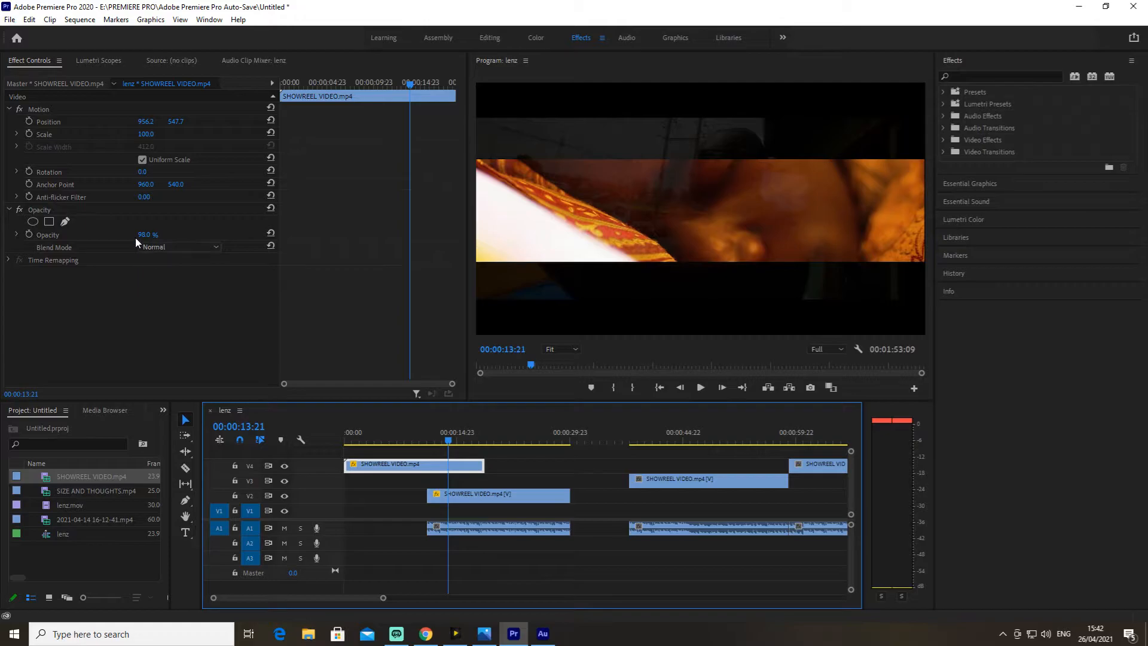
Scrub through the overlap of the first two clips and slide the V5 clip about 3 seconds earlier over the V4 clip.
{"action": "left_click", "coordinate": [418, 441]}
{"action": "left_click_drag", "start_coordinate": [445, 440], "coordinate": [493, 440]}
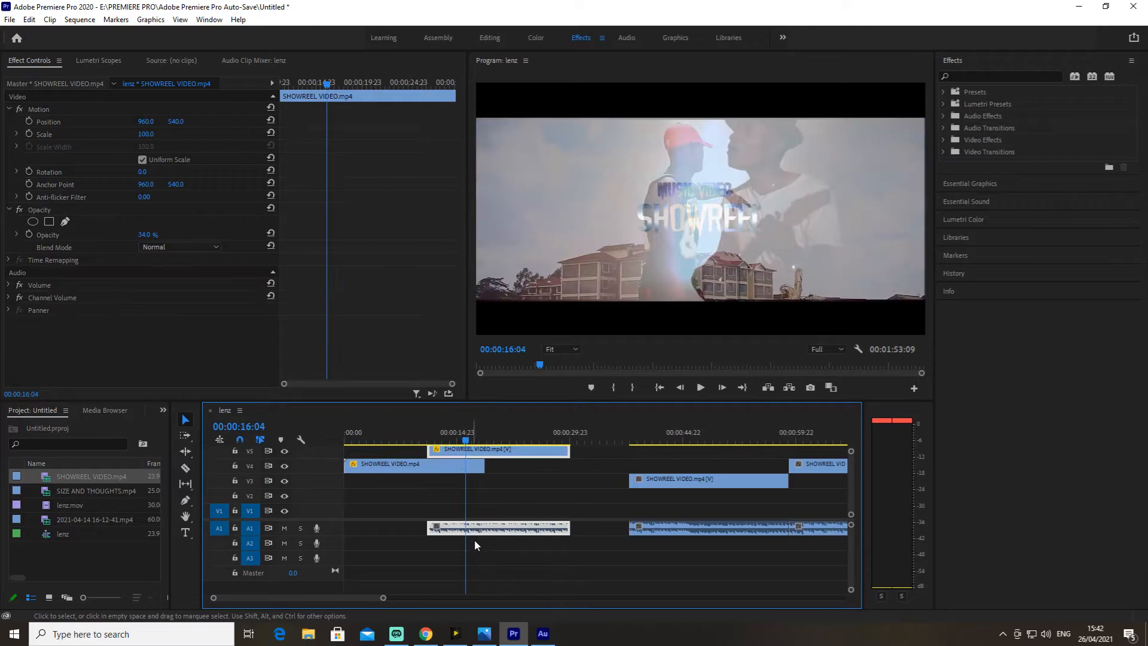
{"action": "left_click_drag", "start_coordinate": [484, 533], "coordinate": [465, 535]}
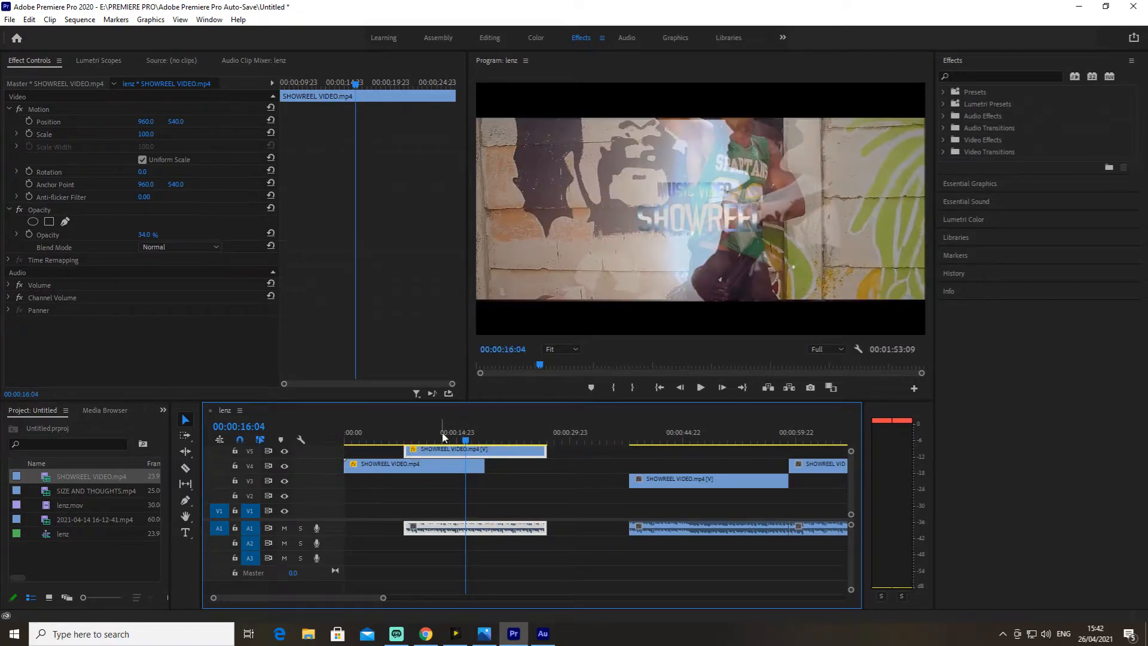
Try the Screen blend mode on the V5 clip and scrub through the overlap with the V4 clip.
{"action": "left_click", "coordinate": [212, 247]}
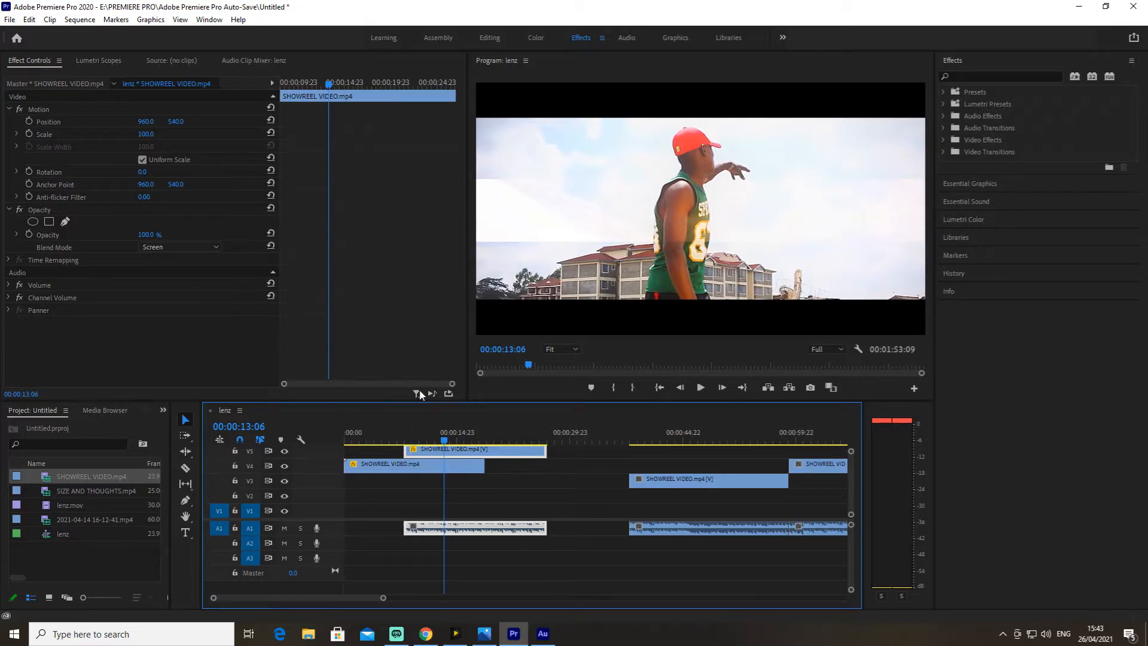
{"action": "left_click_drag", "start_coordinate": [444, 434], "coordinate": [488, 436]}
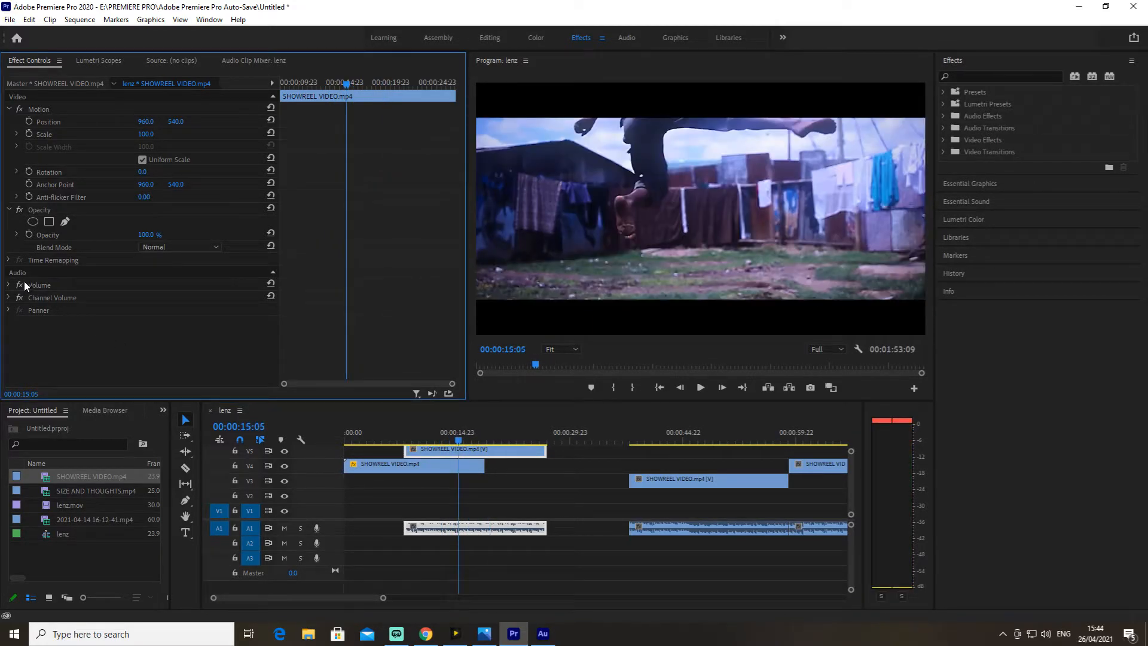
Expand the V5 clip's audio Volume settings with the playhead at 00:00:19:20.
{"action": "left_click_drag", "start_coordinate": [460, 435], "coordinate": [493, 445]}
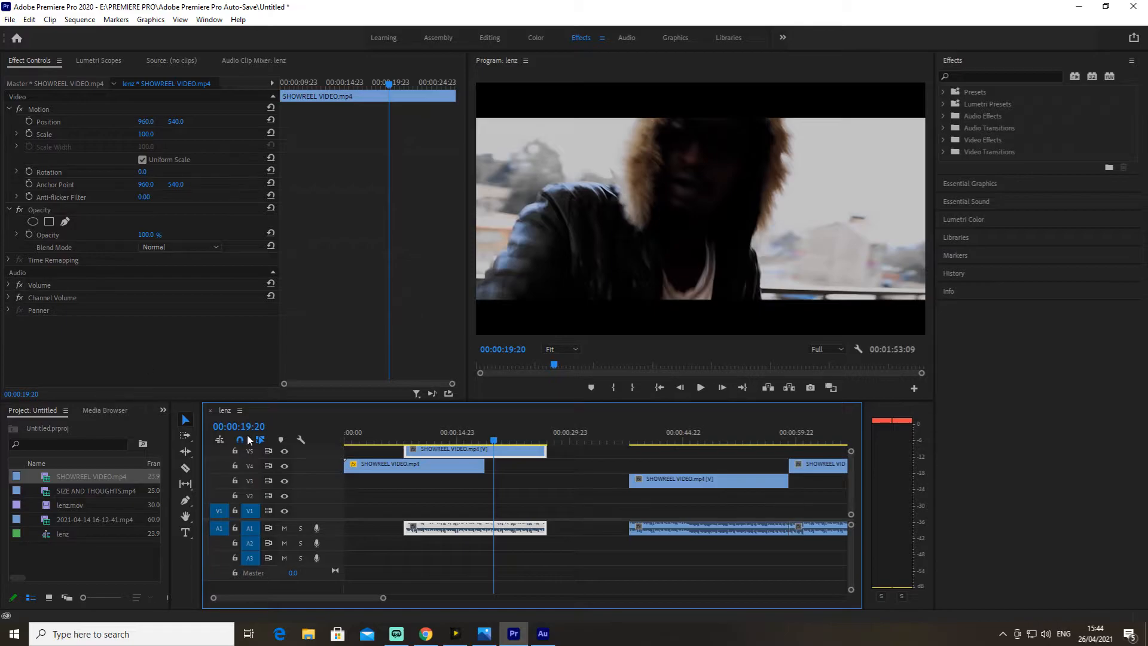
{"action": "left_click", "coordinate": [9, 285]}
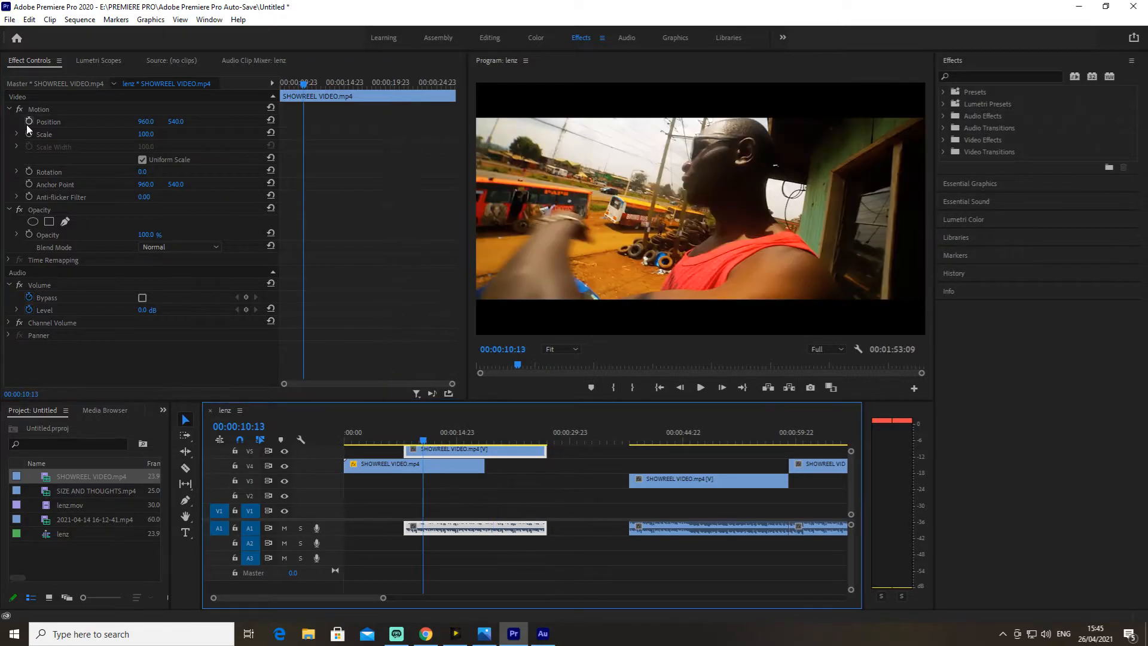
Animate the V5 clip's Position with keyframes at 00:00:10:13 and 00:00:15:07 so it slides right out of frame, and preview the motion.
{"action": "left_click", "coordinate": [26, 125]}
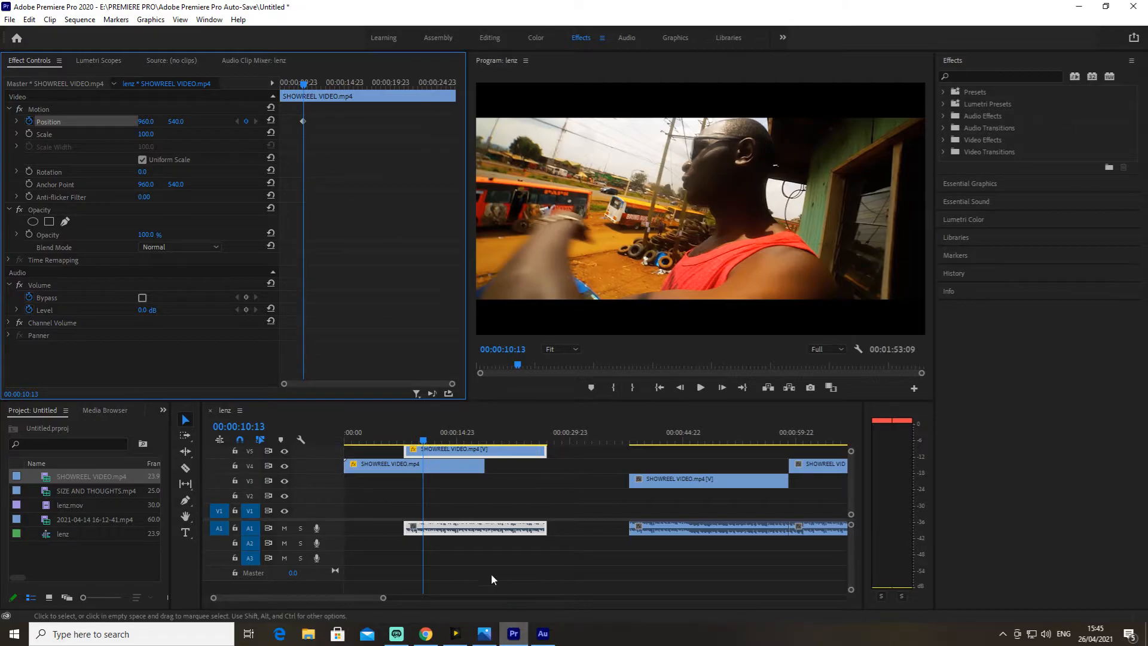
{"action": "left_click", "coordinate": [429, 437]}
{"action": "left_click_drag", "start_coordinate": [431, 439], "coordinate": [461, 439]}
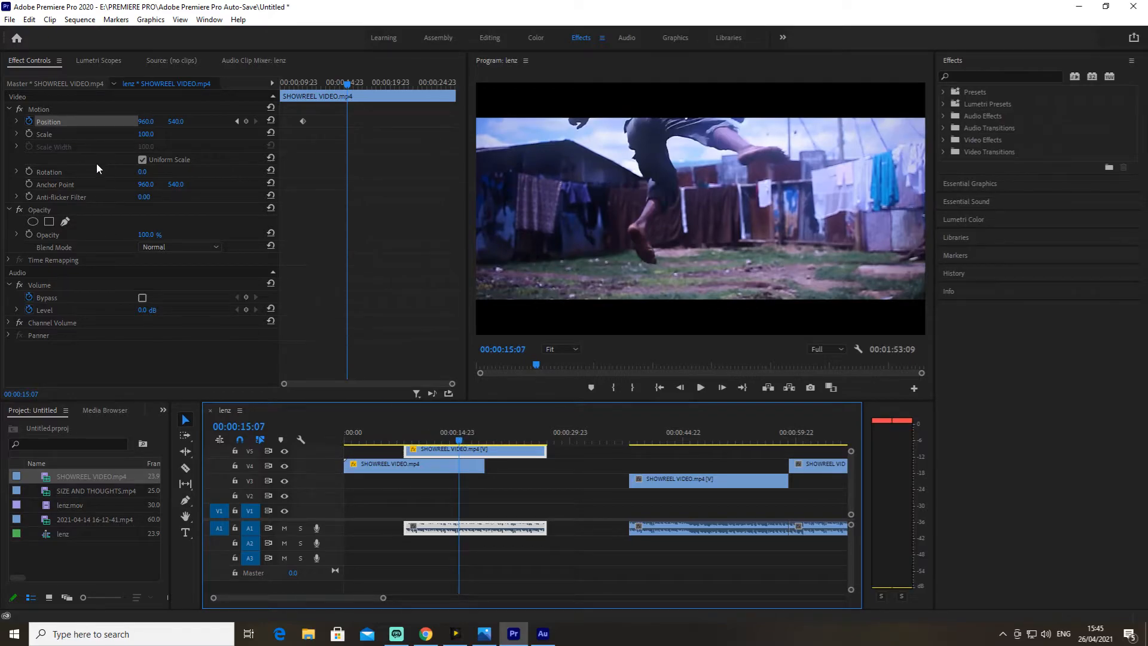
{"action": "left_click_drag", "start_coordinate": [146, 122], "coordinate": [460, 122]}
{"action": "left_click_drag", "start_coordinate": [459, 439], "coordinate": [411, 441]}
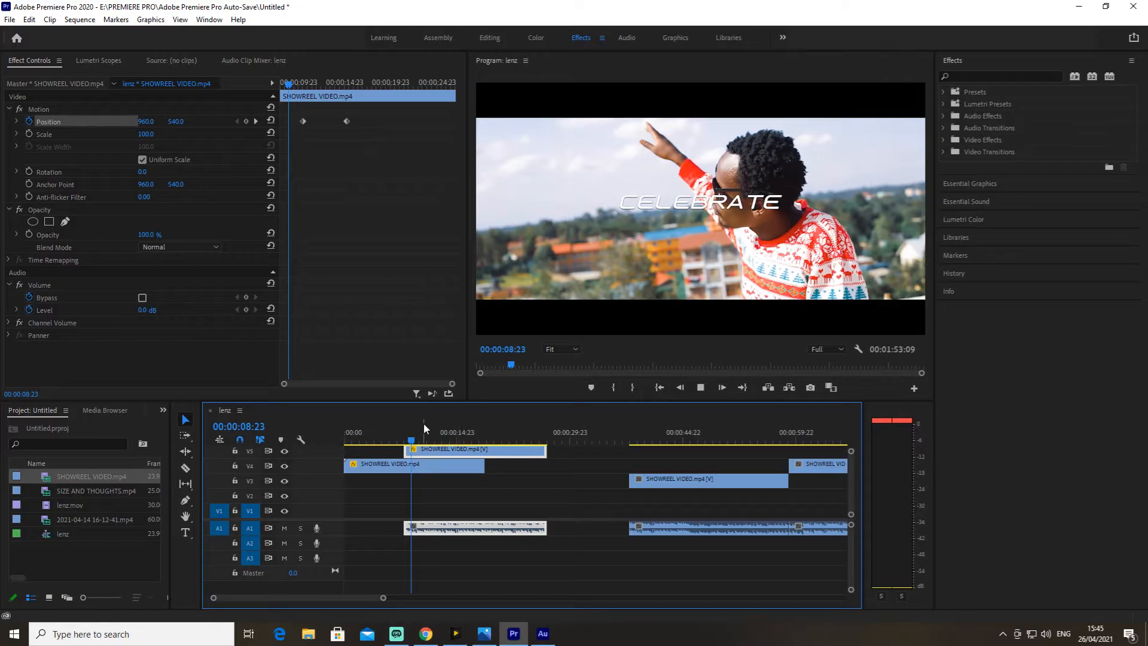
{"action": "mouse_move", "coordinate": [428, 437]}
{"action": "left_mouse_down"}
{"action": "mouse_move", "coordinate": [460, 435]}
{"action": "mouse_move", "coordinate": [428, 434]}
{"action": "mouse_move", "coordinate": [442, 432]}
{"action": "left_mouse_up"}
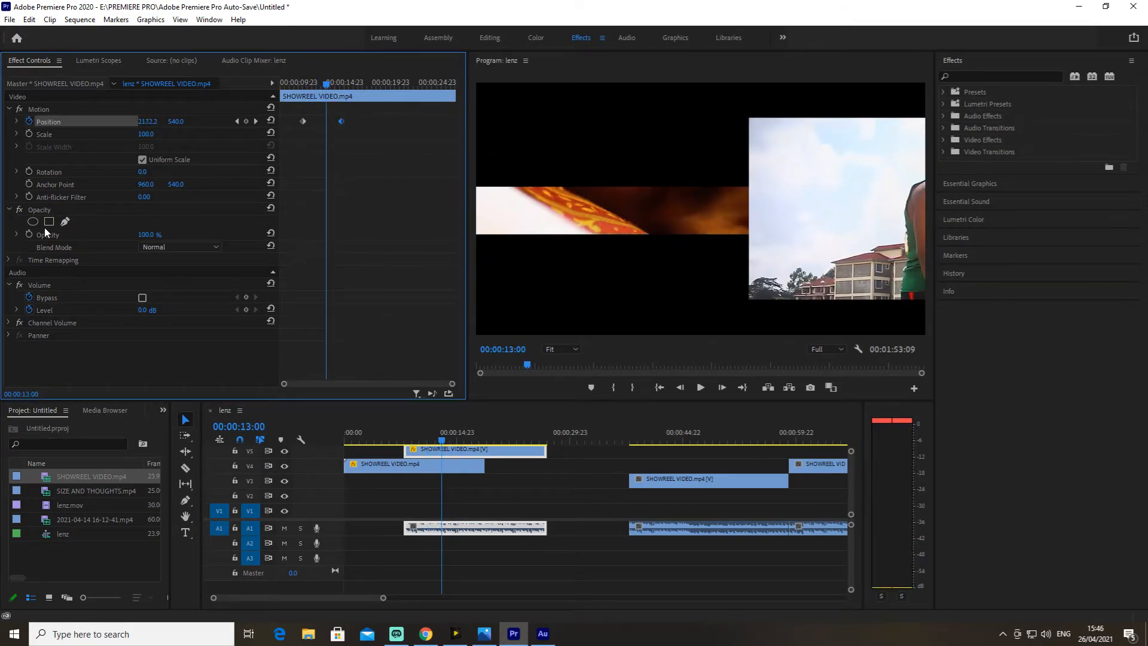
Reset the V5 clip's Position to 960, 540 at 00:00:13:00 and add an ellipse opacity mask.
{"action": "left_click", "coordinate": [33, 209]}
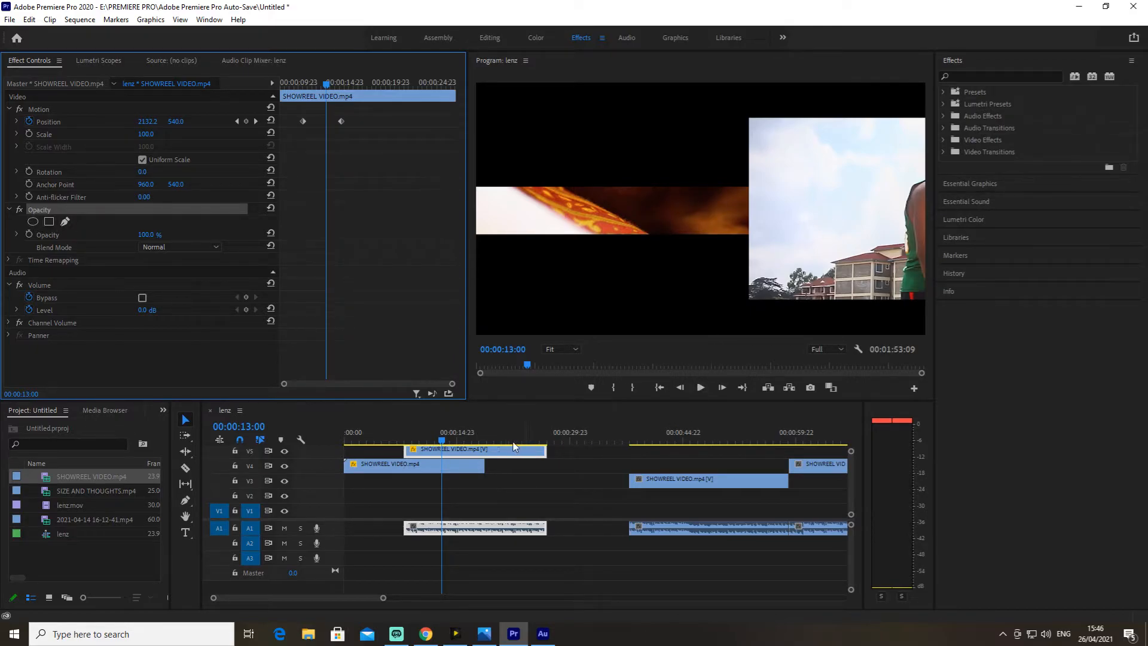
{"action": "left_click", "coordinate": [270, 120]}
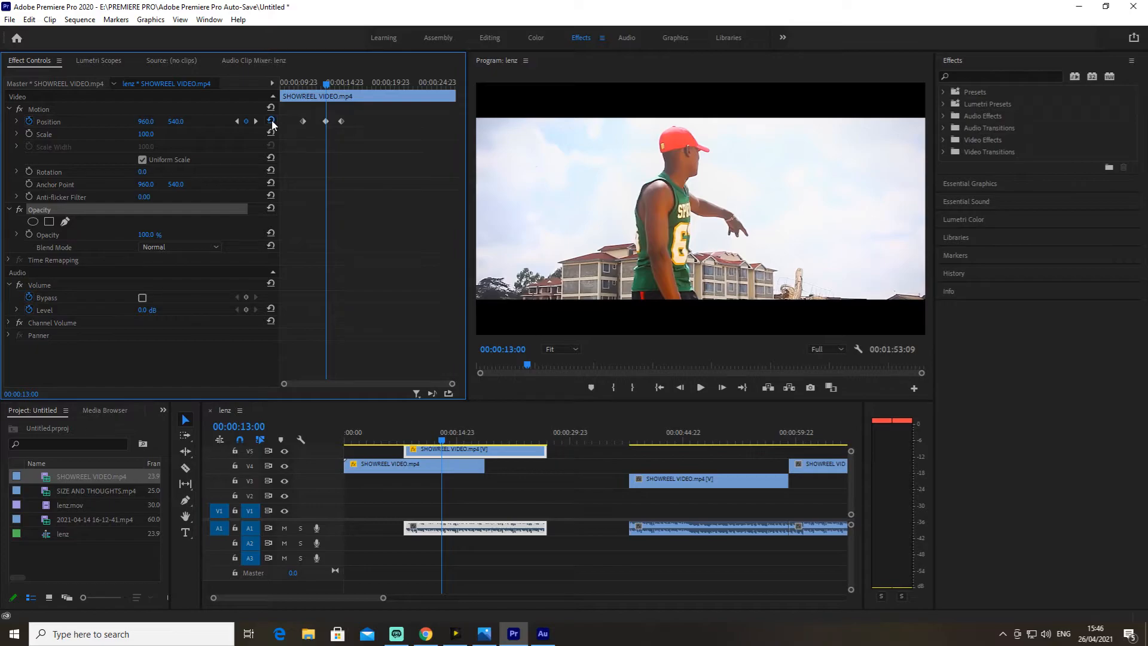
{"action": "left_click", "coordinate": [33, 221]}
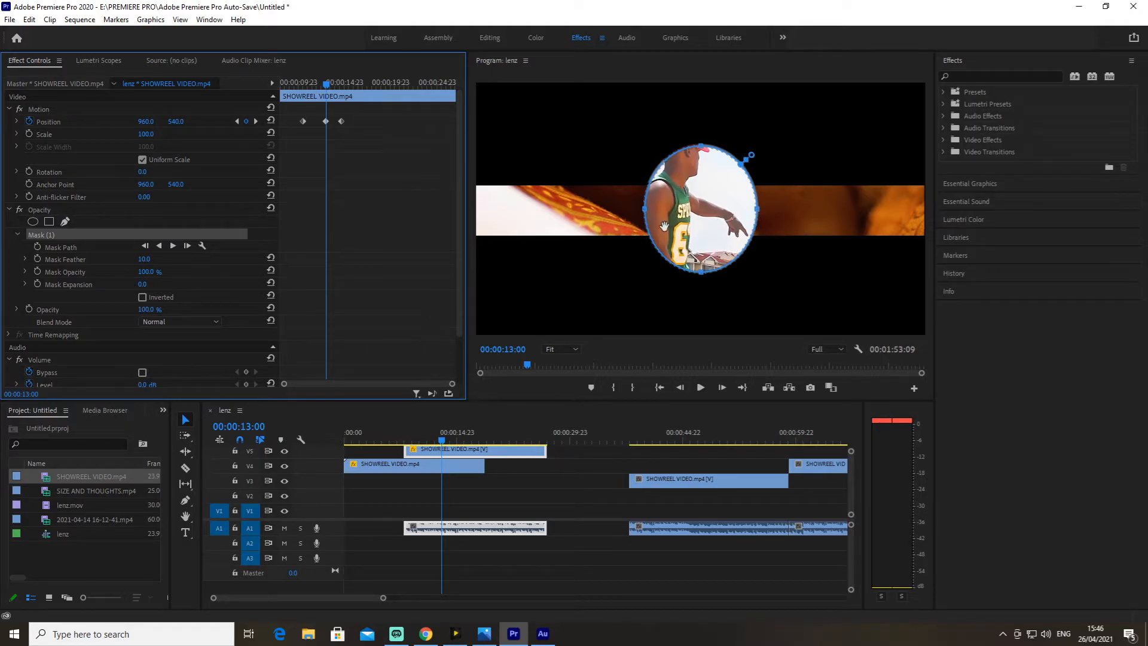
Add a four-point polygon opacity mask at 00:00:11:18 and pull its lower-right corner slightly outward.
{"action": "left_click_drag", "start_coordinate": [451, 438], "coordinate": [433, 438]}
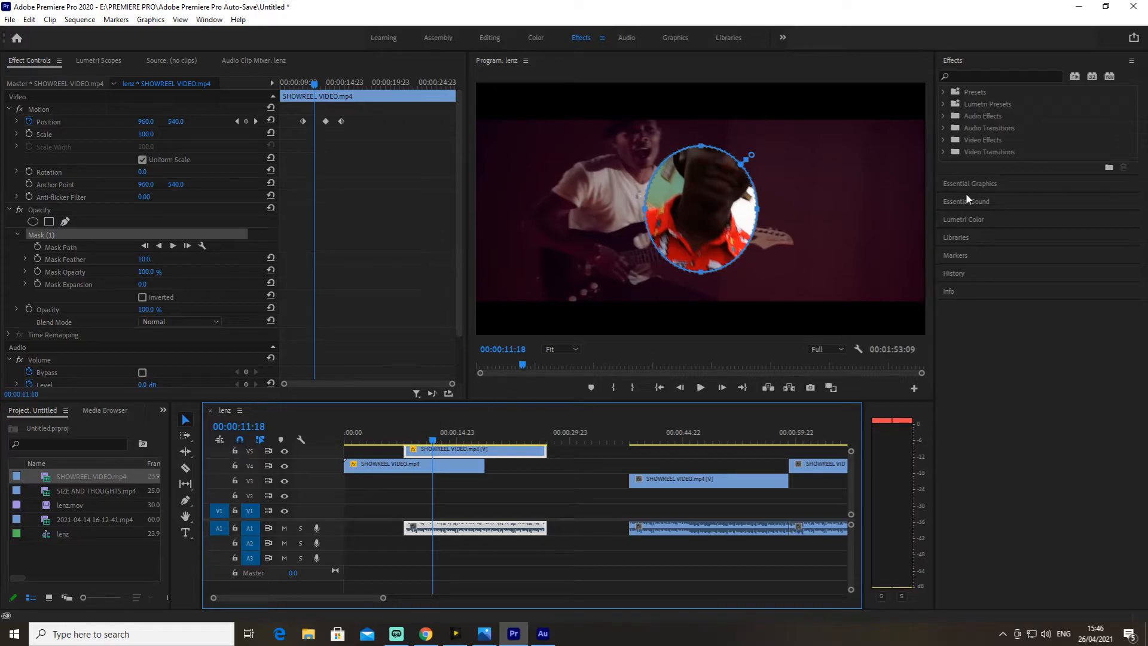
{"action": "left_click", "coordinate": [49, 221]}
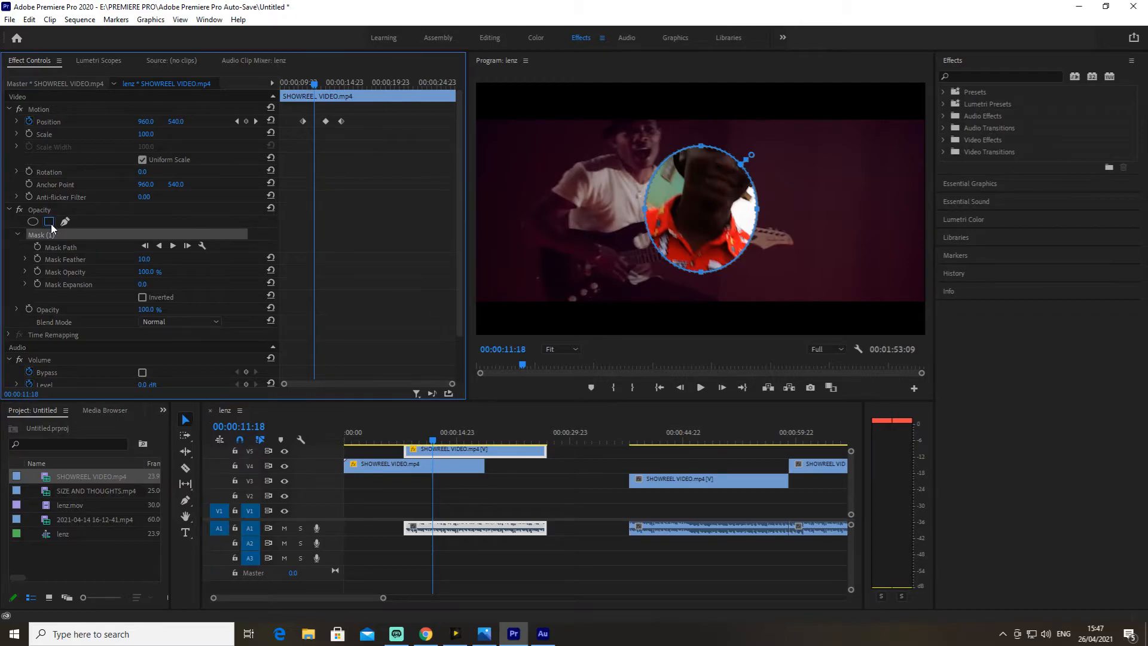
{"action": "mouse_move", "coordinate": [757, 239]}
{"action": "left_mouse_down"}
{"action": "mouse_move", "coordinate": [718, 276]}
{"action": "mouse_move", "coordinate": [804, 257]}
{"action": "mouse_move", "coordinate": [828, 209]}
{"action": "mouse_move", "coordinate": [780, 251]}
{"action": "mouse_move", "coordinate": [771, 239]}
{"action": "left_mouse_up"}
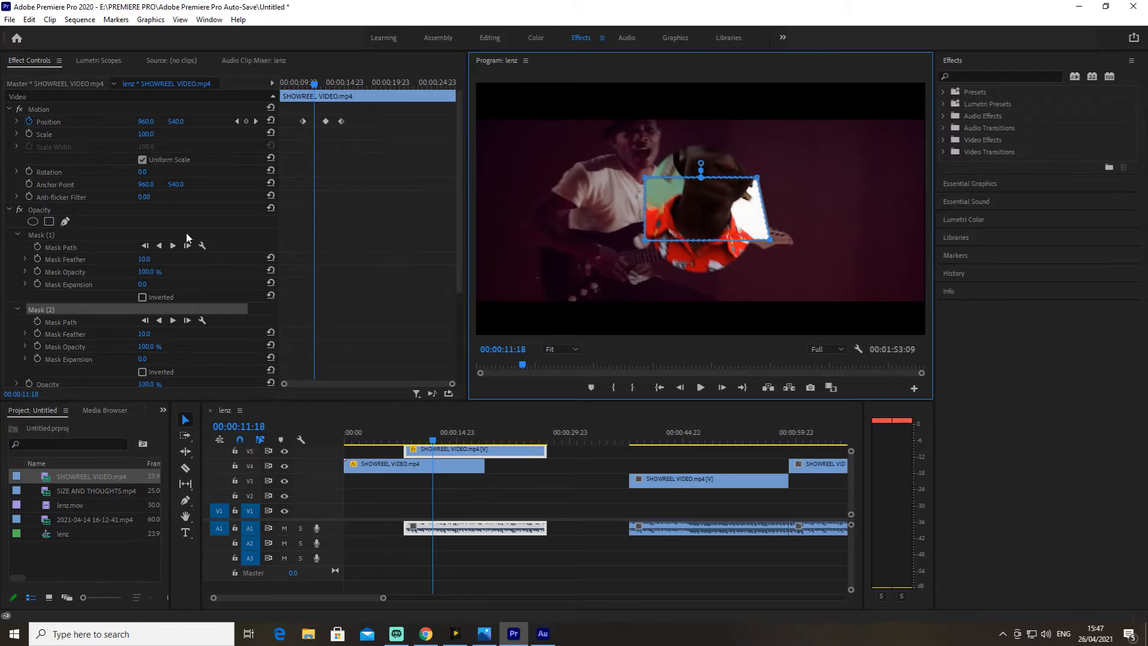
Draw a closed six-point free-form opacity mask over the lower-left part of the V5 clip's man in the red shirt.
{"action": "left_click", "coordinate": [65, 222]}
{"action": "left_click", "coordinate": [559, 247]}
{"action": "left_click", "coordinate": [614, 181]}
{"action": "left_click", "coordinate": [691, 216]}
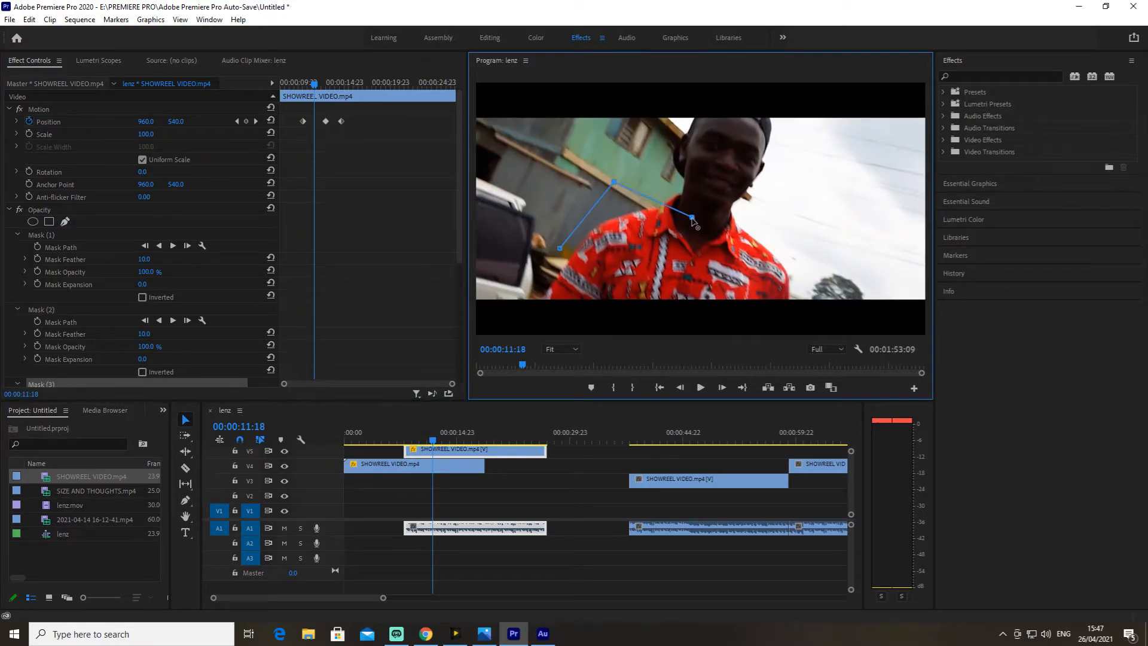
{"action": "left_click", "coordinate": [690, 250]}
{"action": "left_click", "coordinate": [650, 263]}
{"action": "left_click", "coordinate": [587, 268]}
{"action": "left_click", "coordinate": [561, 248]}
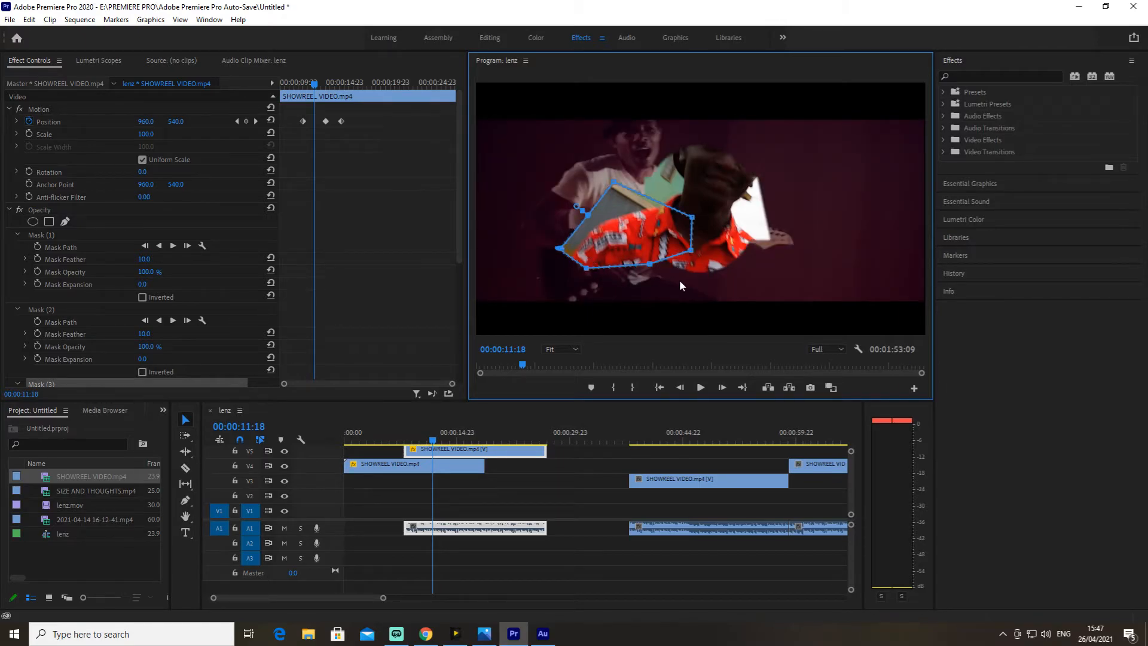
Check the tracking method options for Mask (1) of the V5 clip and adjust its Mask Feather.
{"action": "left_click", "coordinate": [202, 246]}
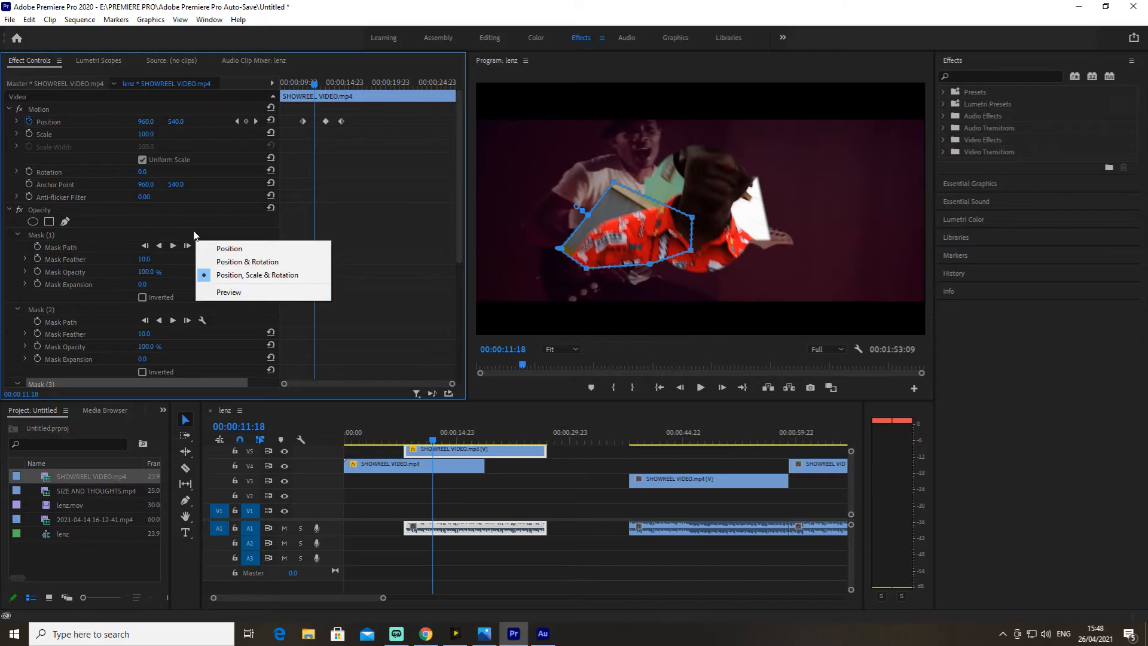
{"action": "left_click", "coordinate": [125, 245]}
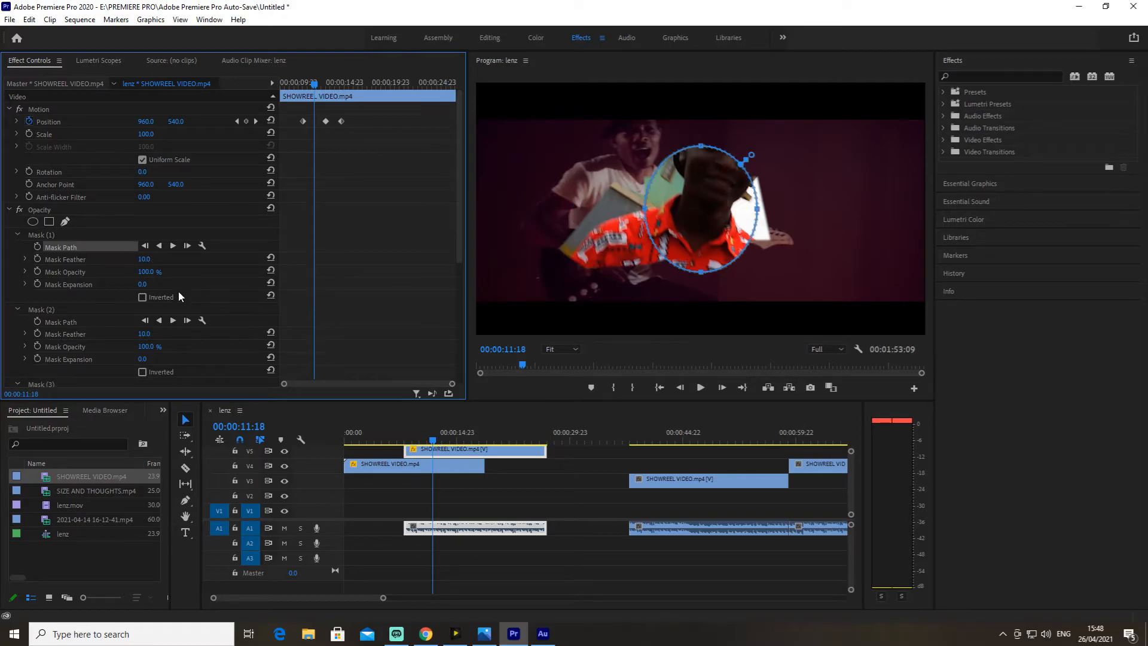
{"action": "left_click", "coordinate": [110, 262]}
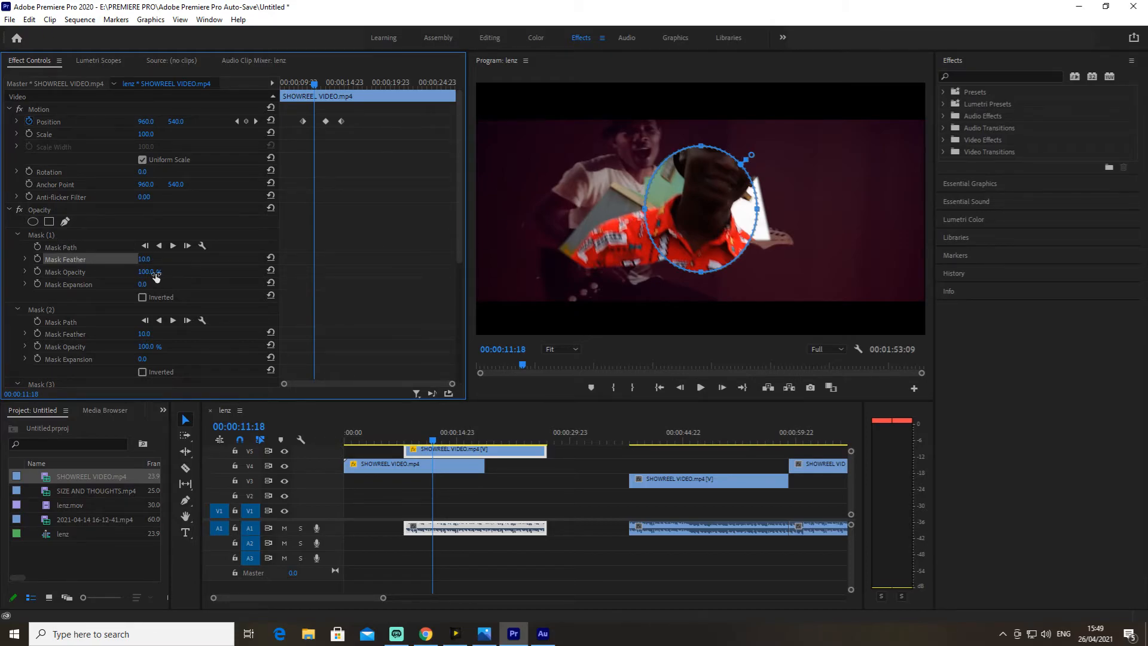
{"action": "left_click_drag", "start_coordinate": [146, 262], "coordinate": [41, 271]}
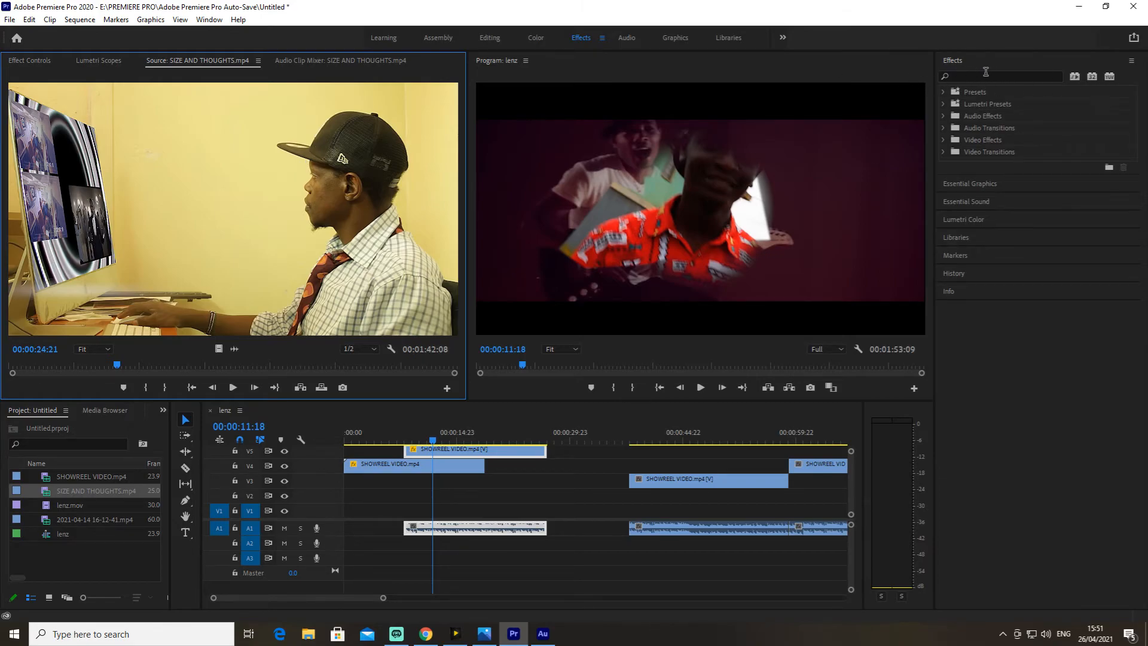
Examine the categories in the effects library, looking inside Presets and expanding Lumetri Presets.
{"action": "left_click", "coordinate": [962, 64]}
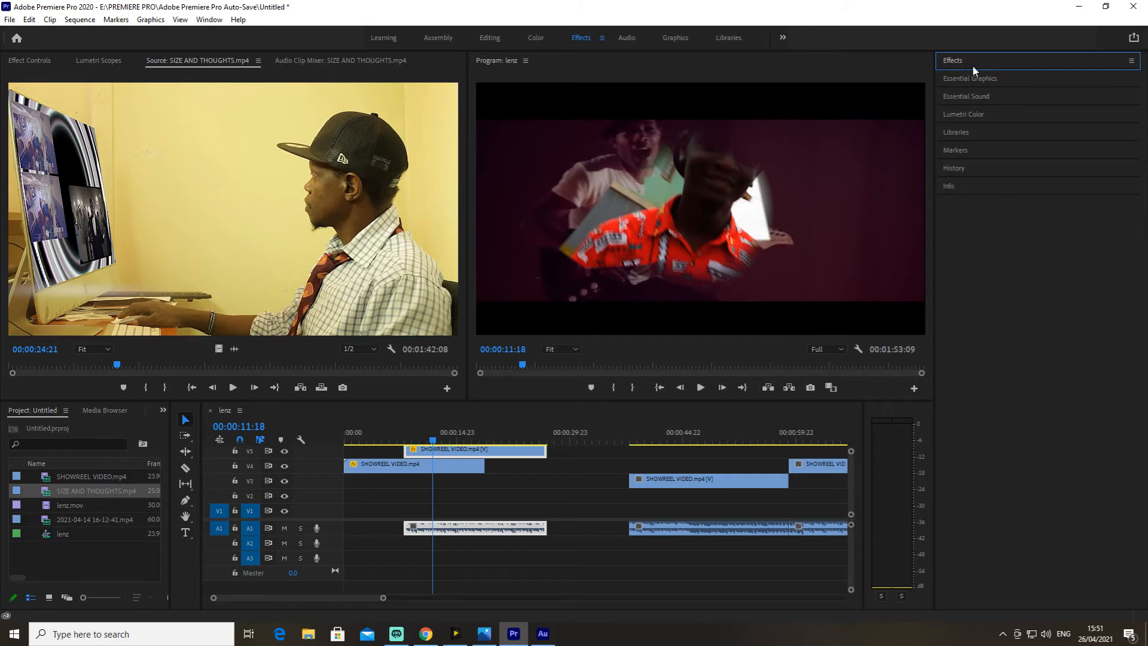
{"action": "left_click", "coordinate": [972, 64]}
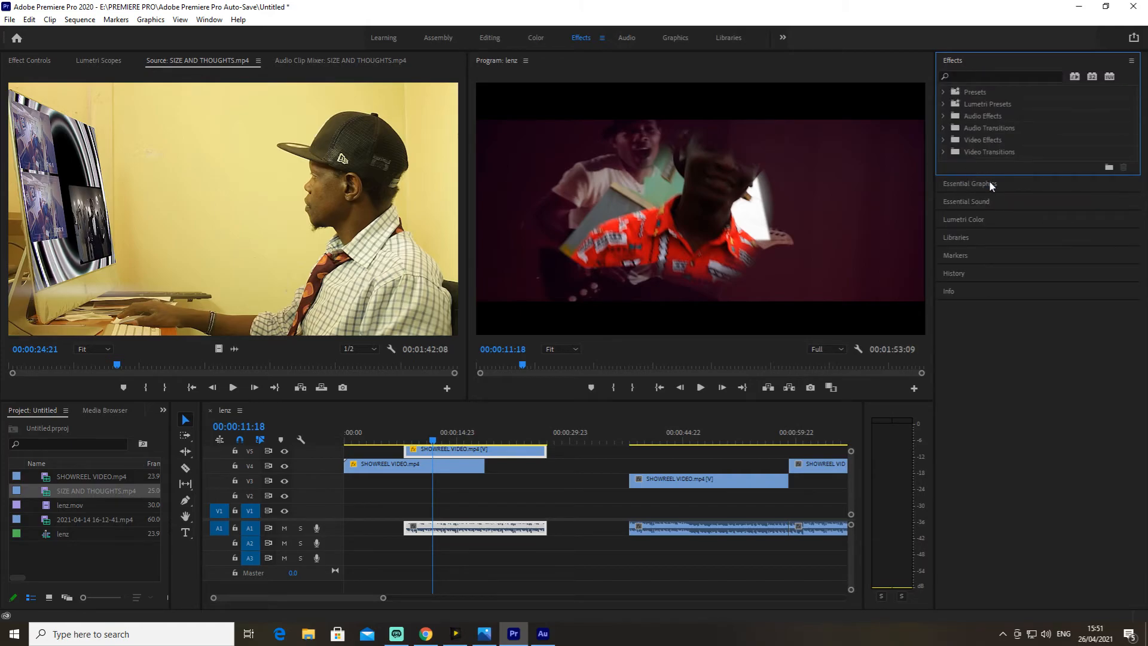
{"action": "left_click_drag", "start_coordinate": [990, 173], "coordinate": [941, 418]}
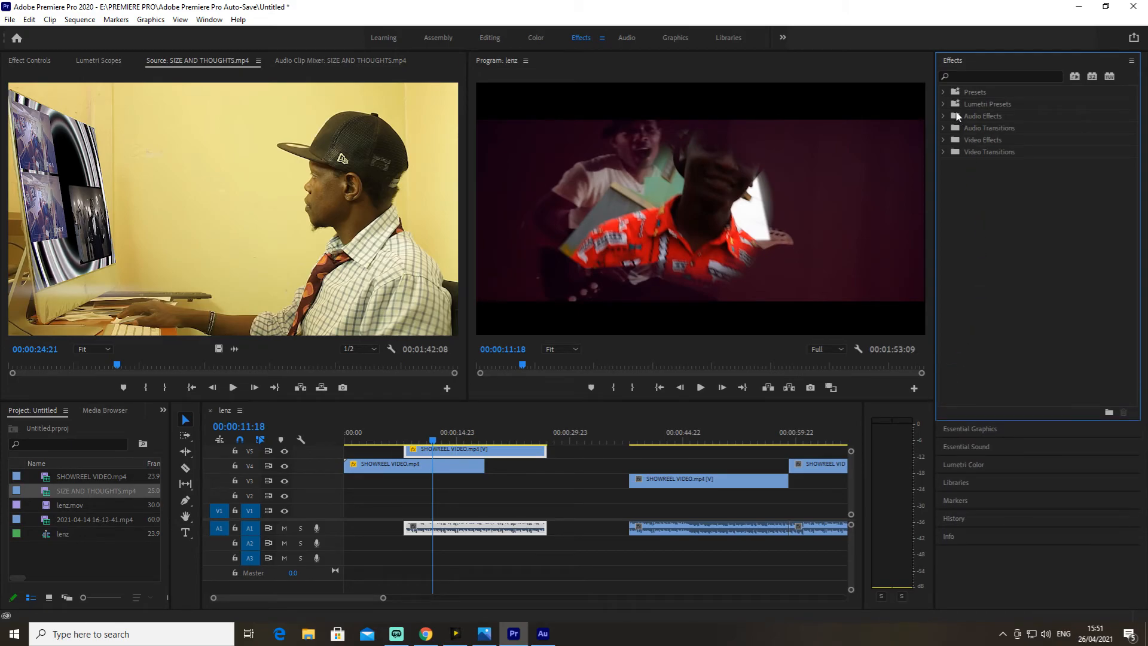
{"action": "left_click", "coordinate": [942, 92]}
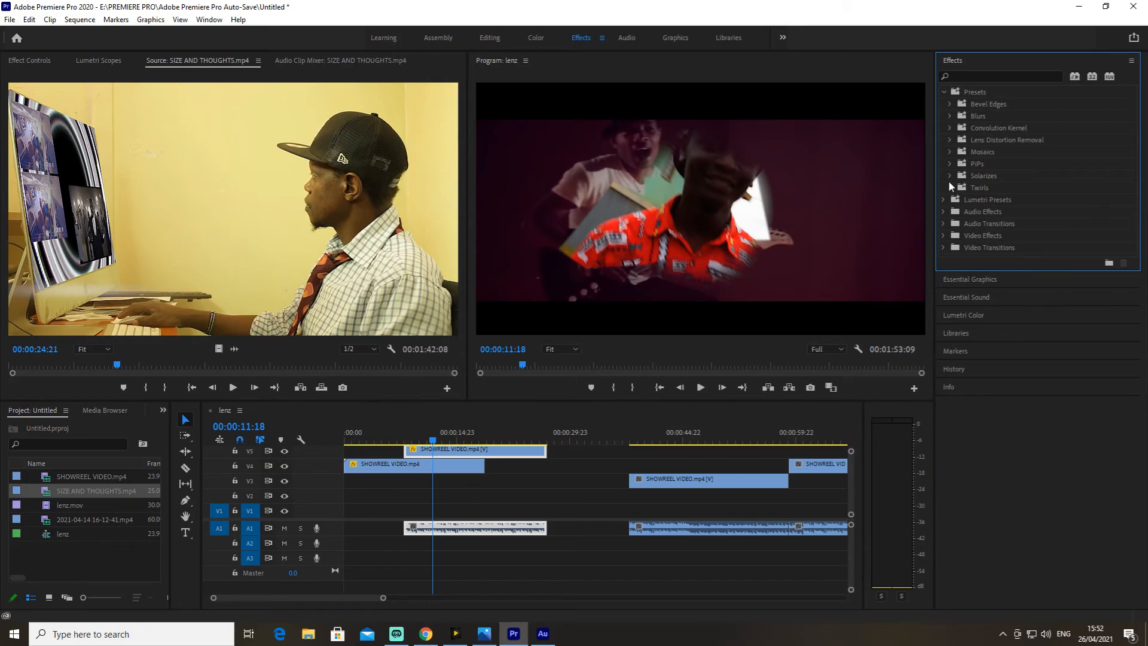
{"action": "left_click", "coordinate": [943, 92]}
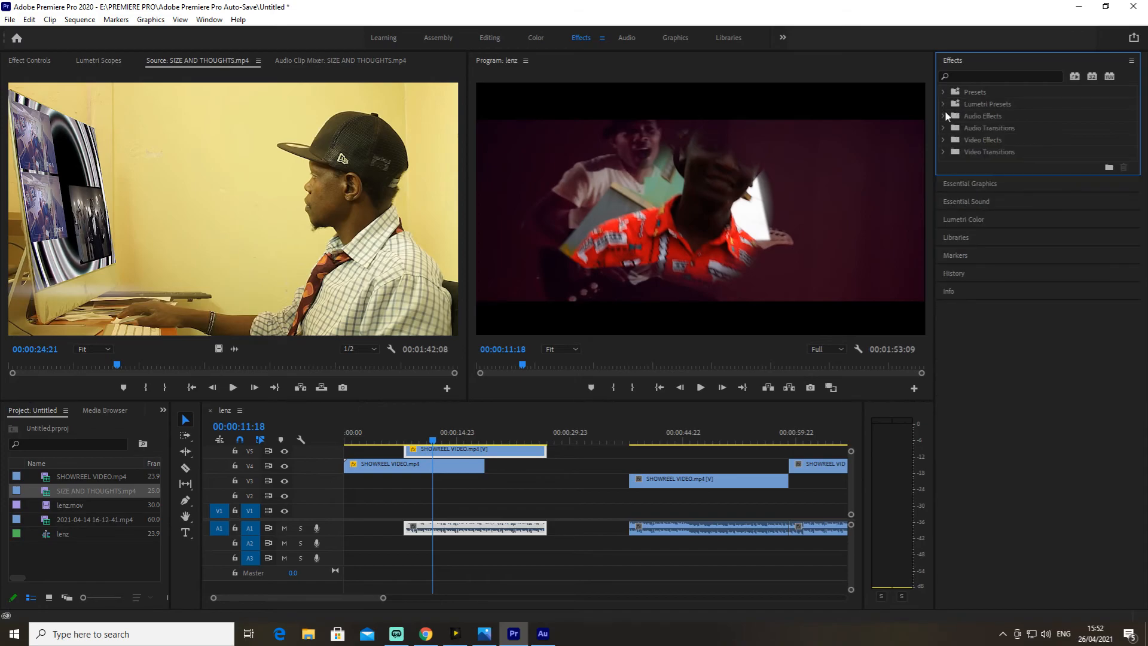
{"action": "left_click", "coordinate": [944, 105]}
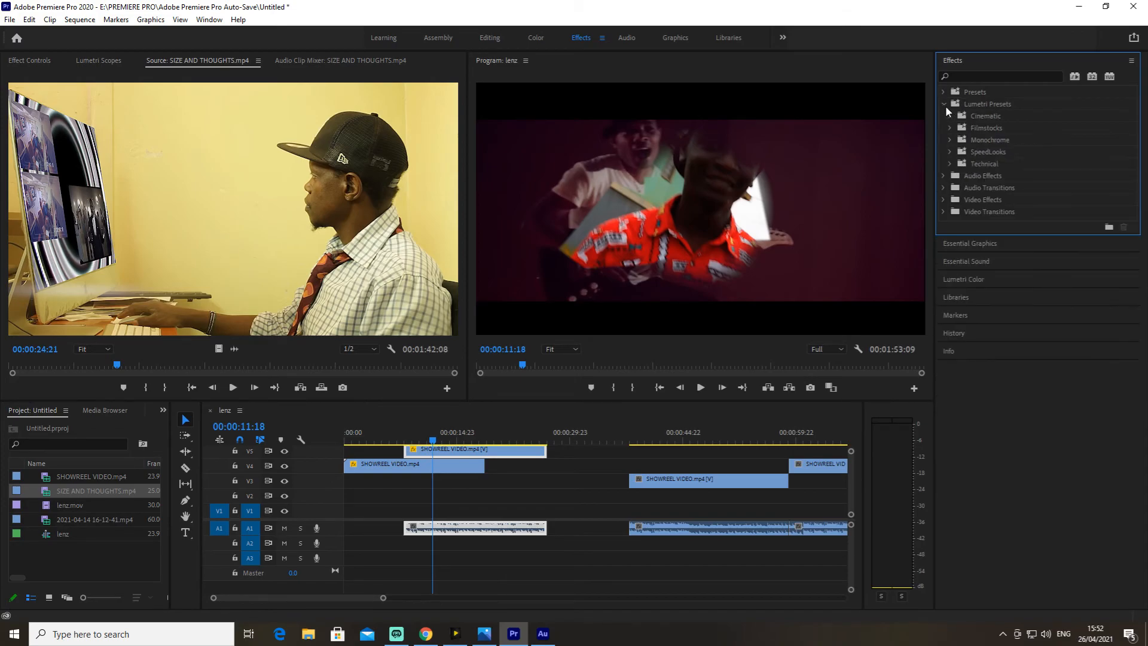